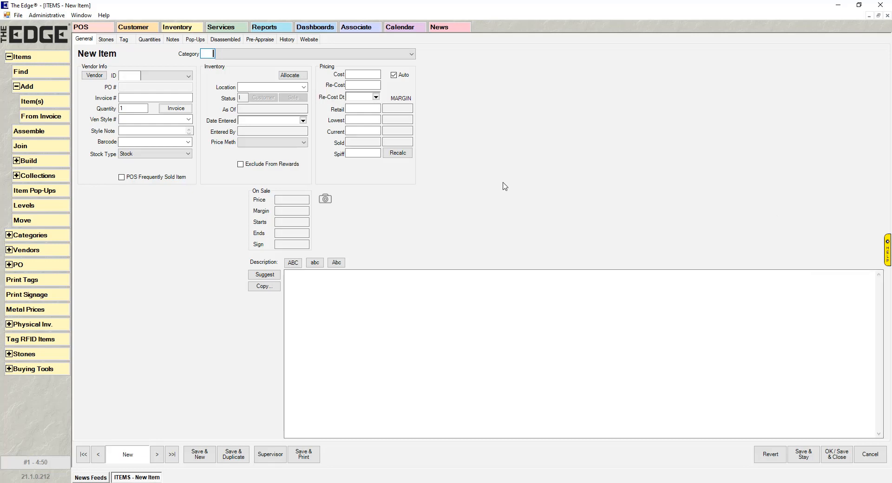
Step: Preview new-item detail fields for category 100, then 160, and close the item unsaved
type("100")
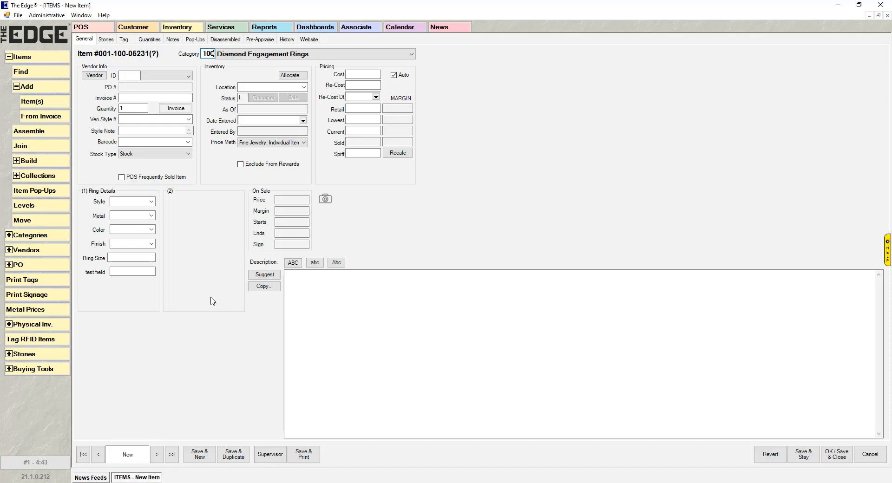
key("BackSpace")
key("BackSpace")
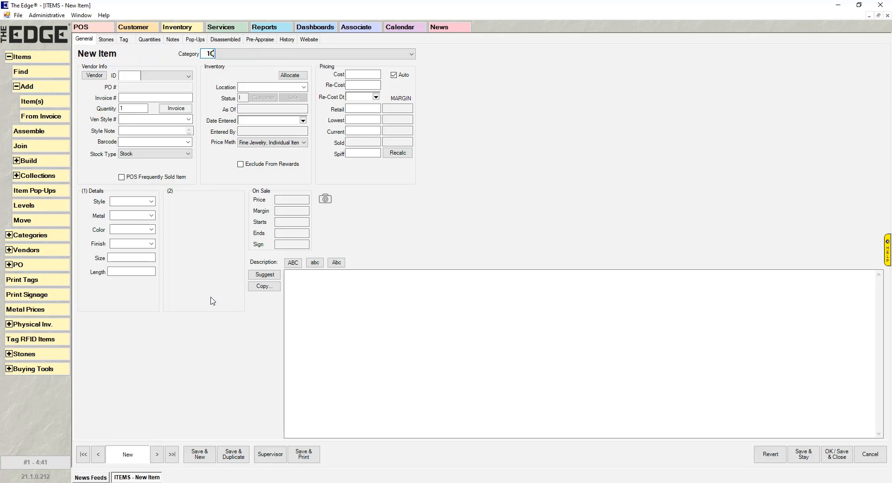
type("60")
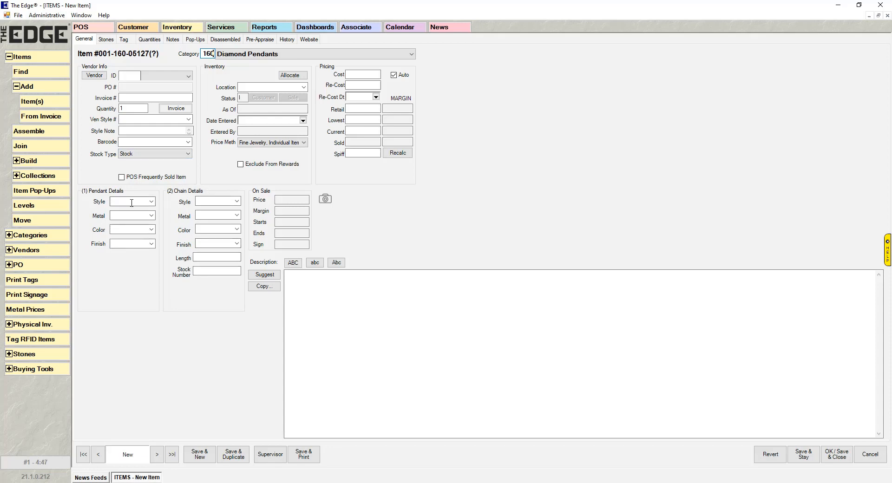
key("Escape")
key("Escape")
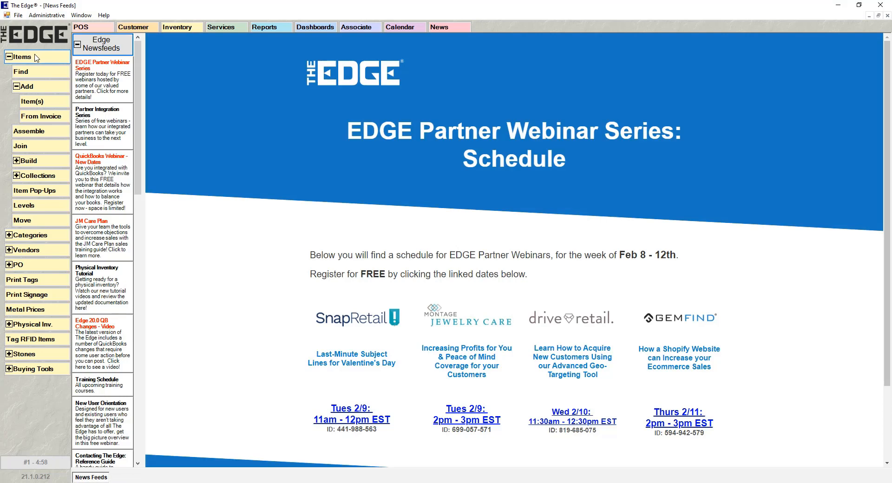
Step: Open category 110 Diamond Wedding Bands - Women's Details and start a new Ring Details entry
left_click(47, 235)
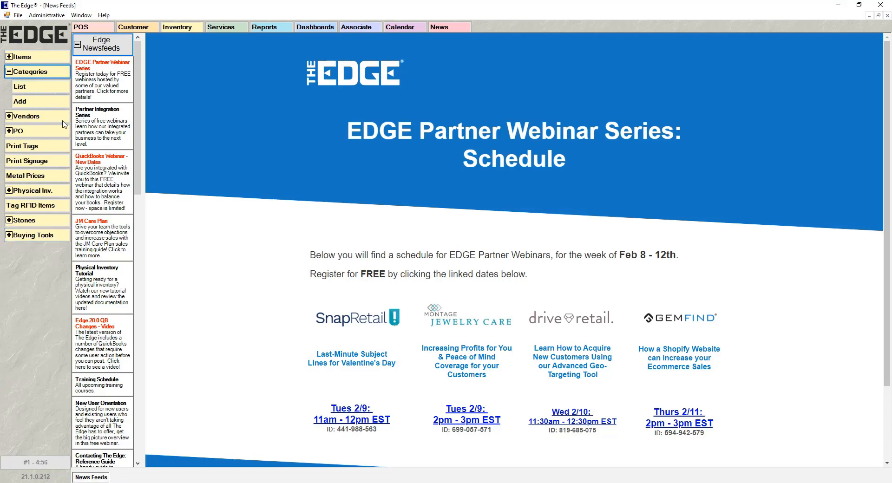
left_click(38, 86)
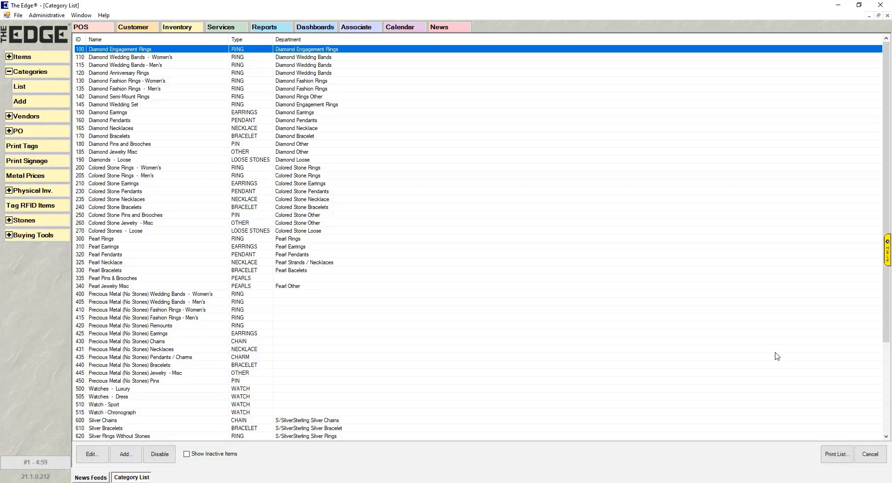
double_click(142, 57)
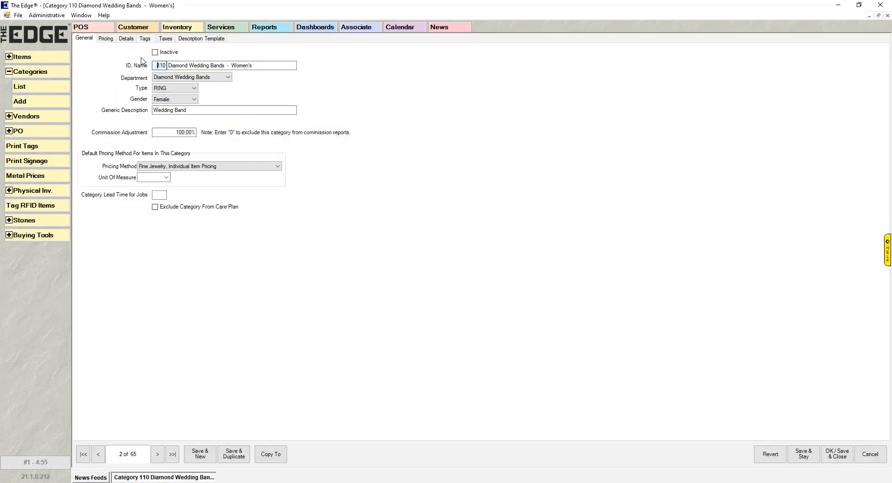
left_click(126, 39)
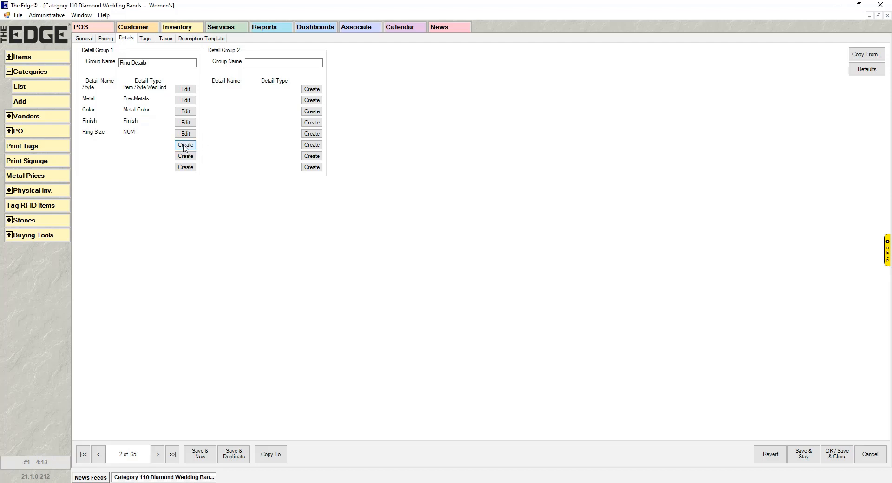
left_click(187, 146)
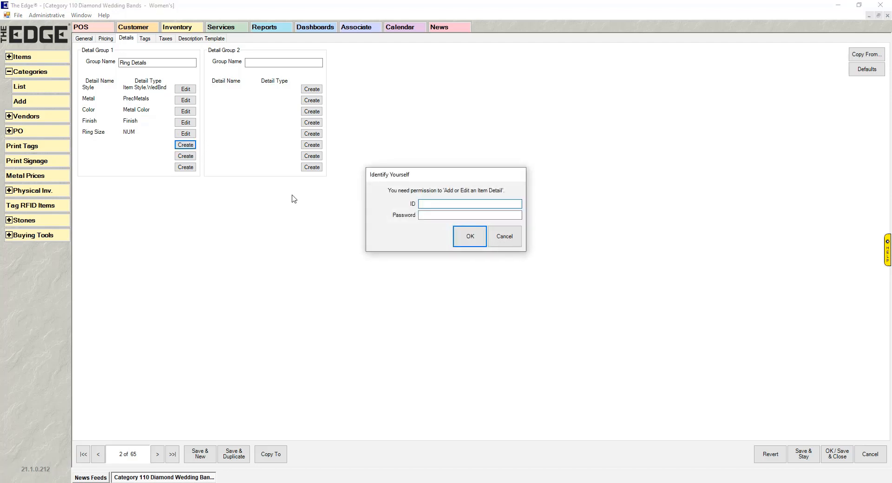
Step: Log in and grant the item detail editing permission
type("1")
key("Tab")
type("1")
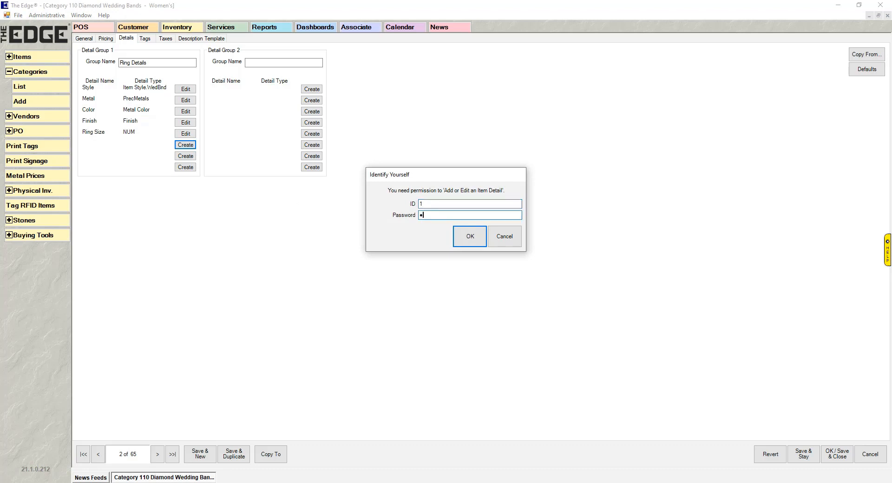
left_click(465, 233)
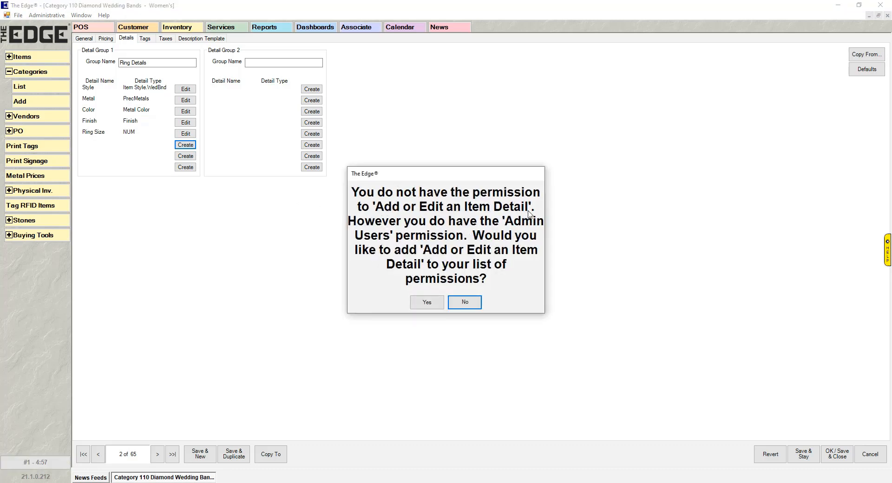
left_click(427, 302)
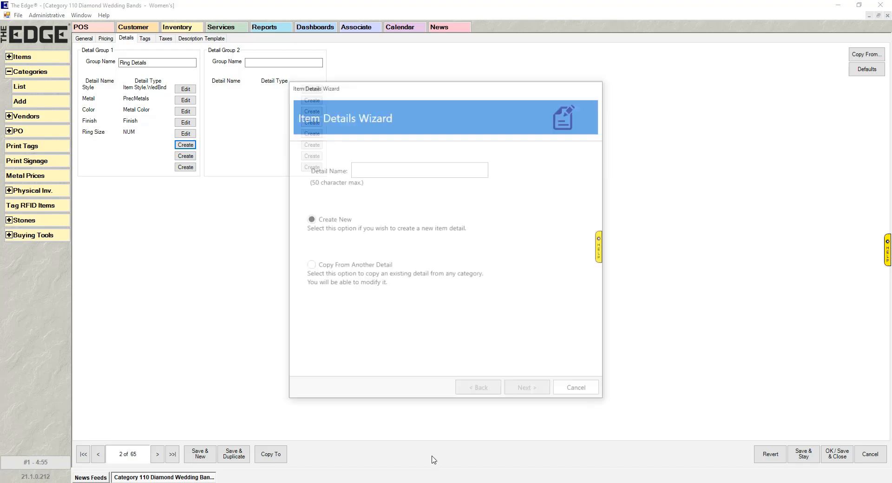
Step: Name the new detail 'Collection', keep Create New, and advance to detail type settings
left_click(367, 167)
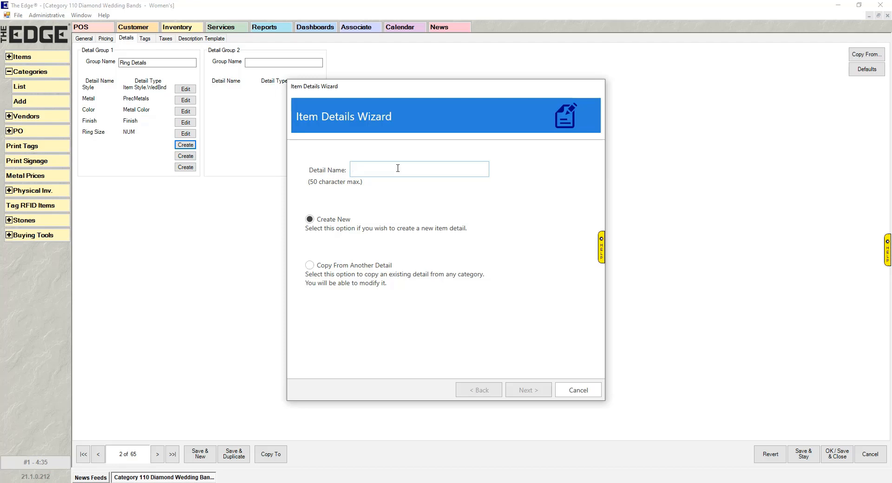
type("Collection")
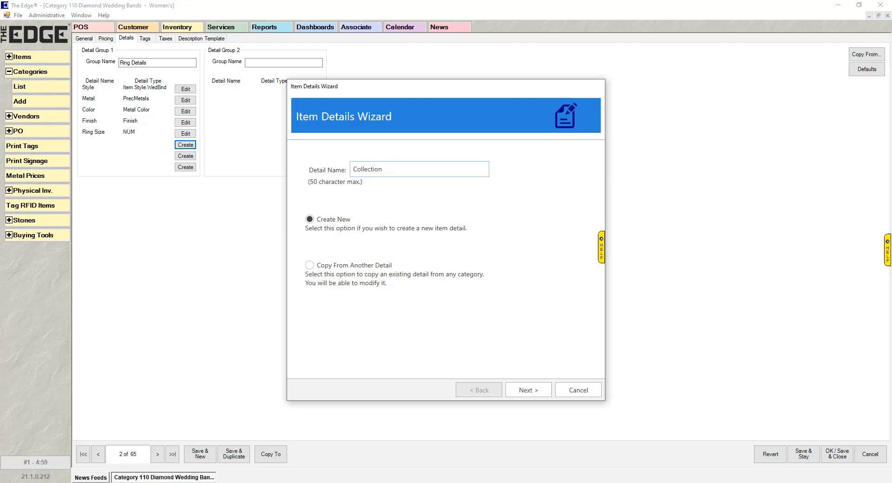
left_click(313, 218)
left_click(315, 269)
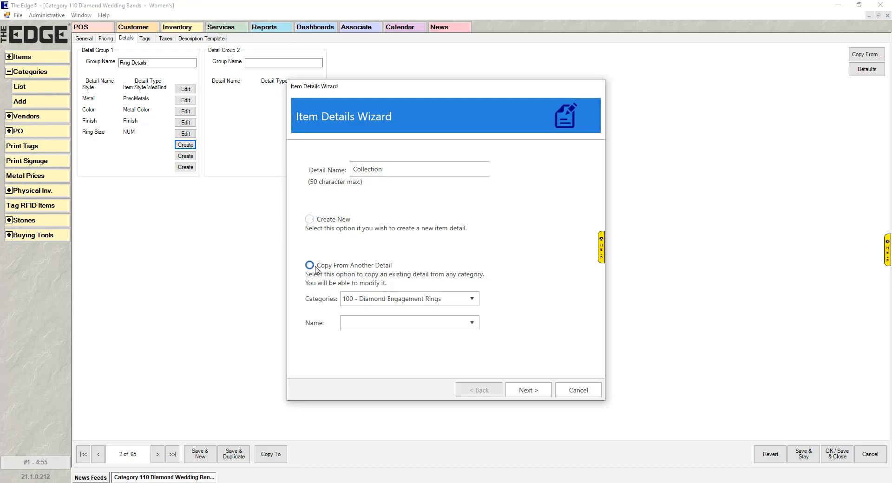
left_click(472, 301)
left_click(472, 302)
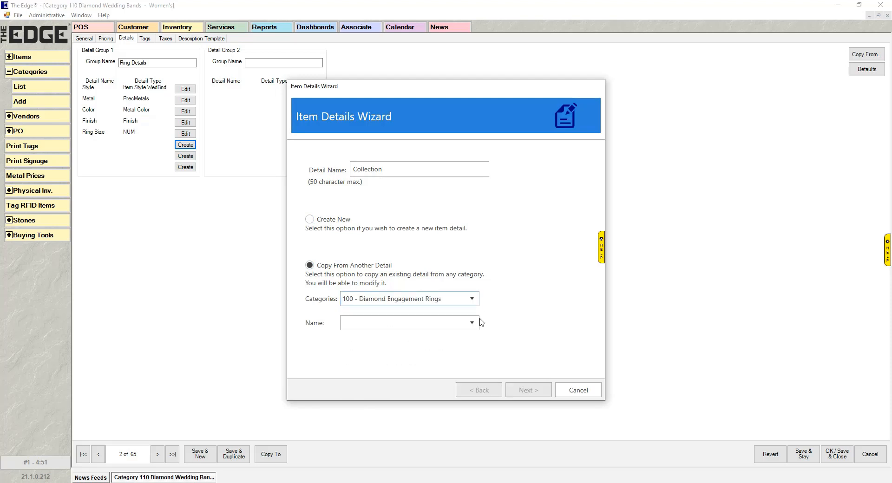
left_click(476, 323)
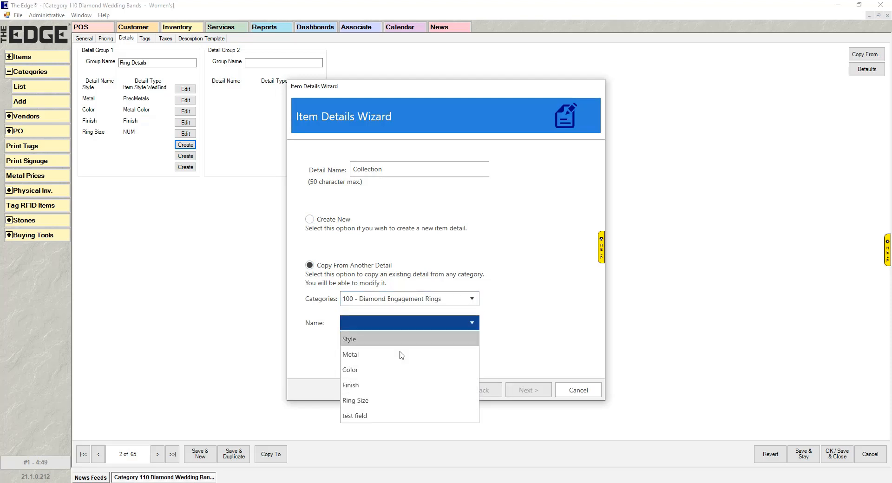
left_click(426, 249)
left_click(309, 219)
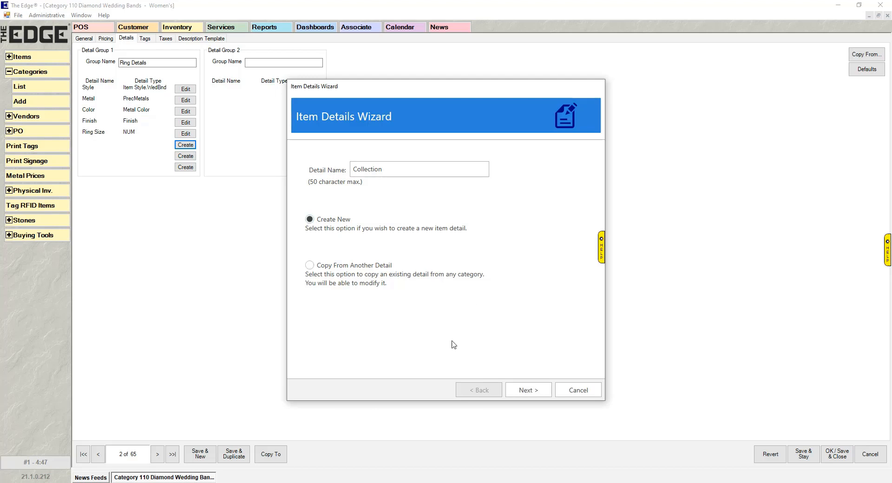
left_click(517, 385)
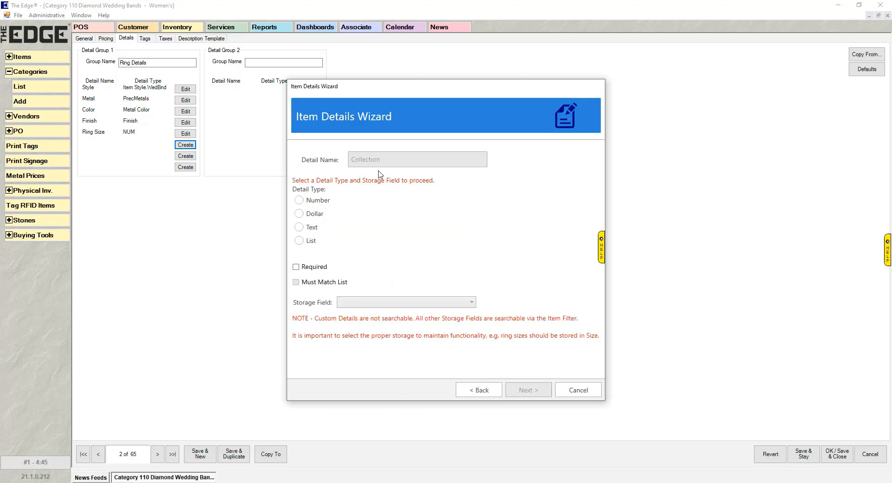
Step: Make Collection a List detail with new list Collection_110 and Must Match List unchecked
left_click(331, 203)
left_click(329, 217)
left_click(328, 216)
left_click(318, 231)
left_click(310, 243)
left_click(313, 212)
left_click(315, 228)
left_click(299, 241)
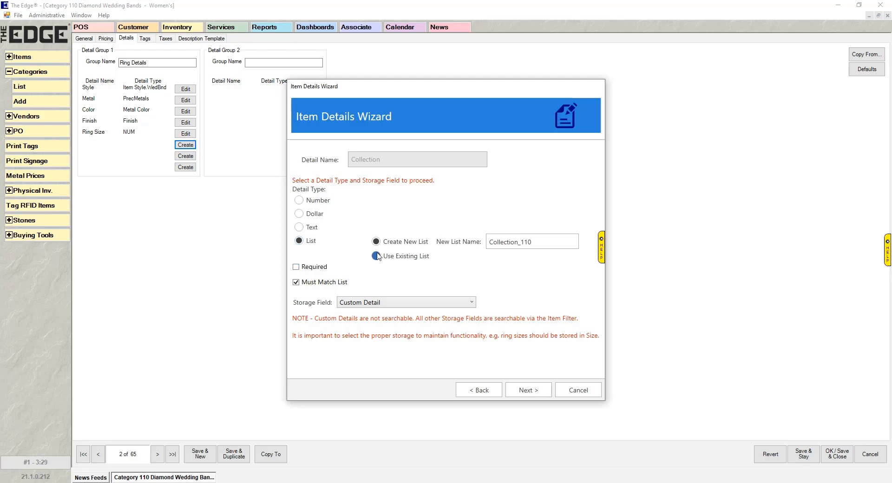
left_click(299, 241)
left_click(300, 286)
Step: Answer No to the Are You Sure warning so Must Match List is re-checked
left_click(547, 392)
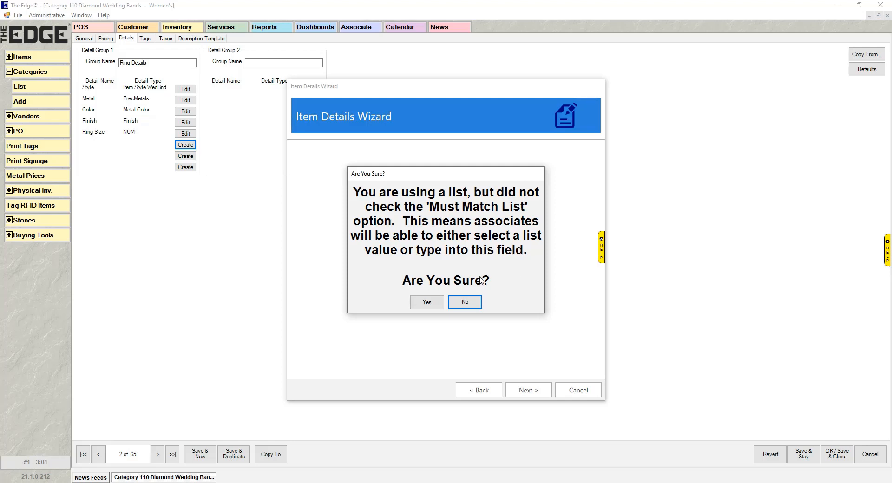
left_click(464, 302)
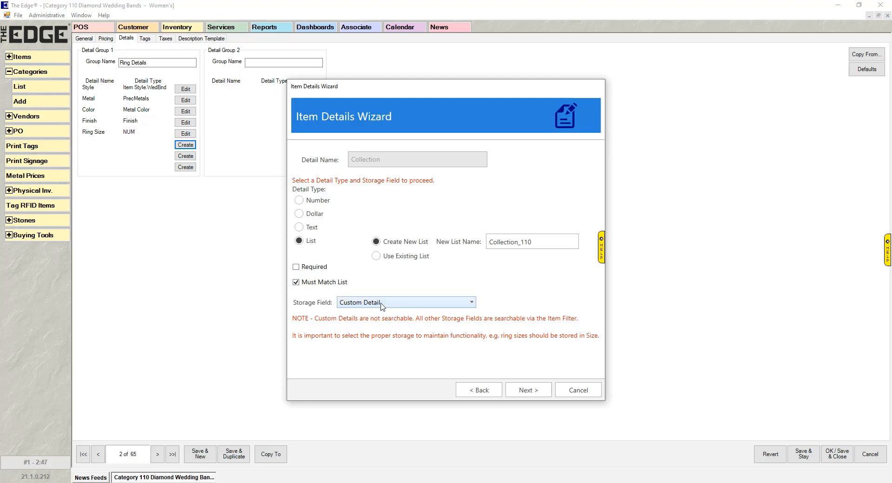
left_click(448, 307)
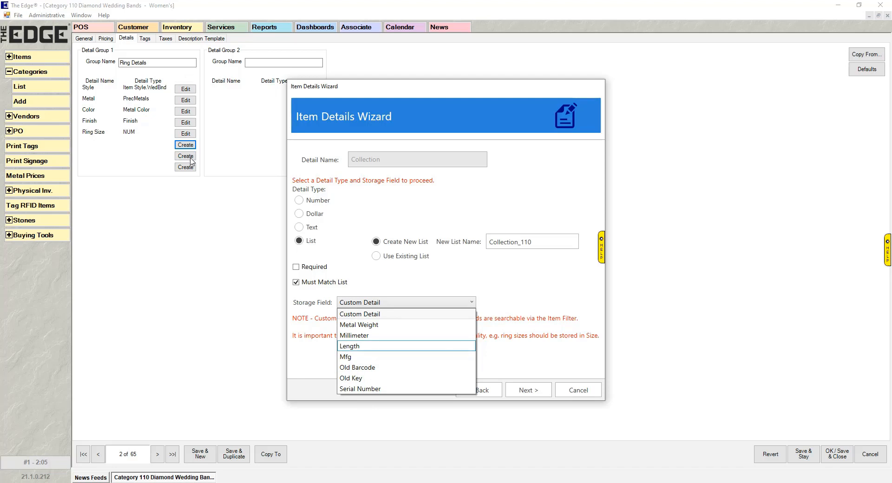
Step: Keep Custom Detail as storage field and continue to the Collection_110 values page
left_click(386, 318)
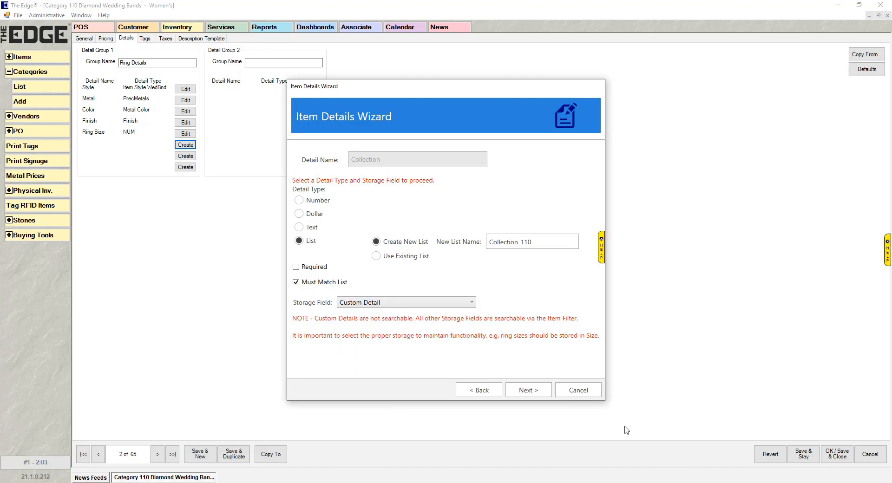
left_click(529, 392)
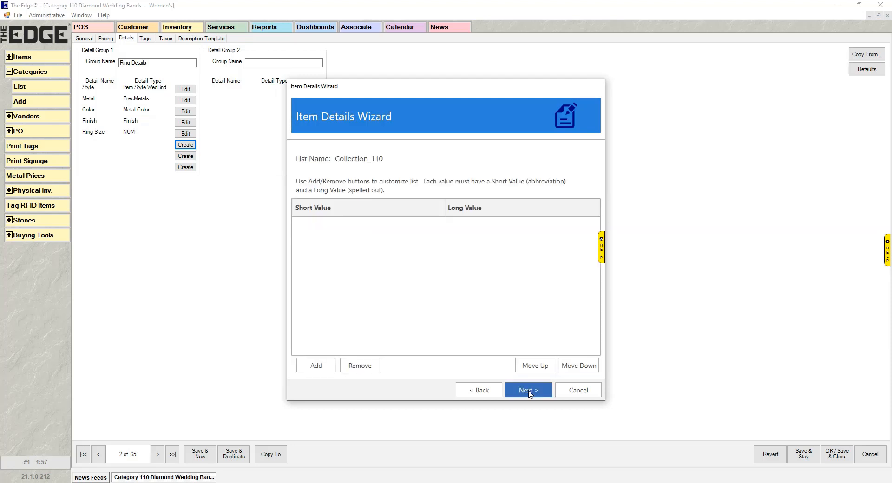
Step: Add a list value with short value Moon and long value Moon Light
left_click(323, 367)
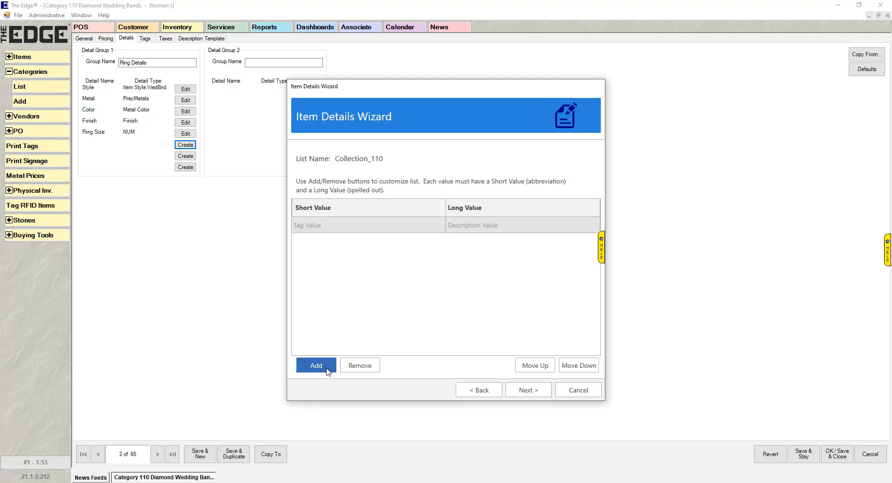
left_click(337, 229)
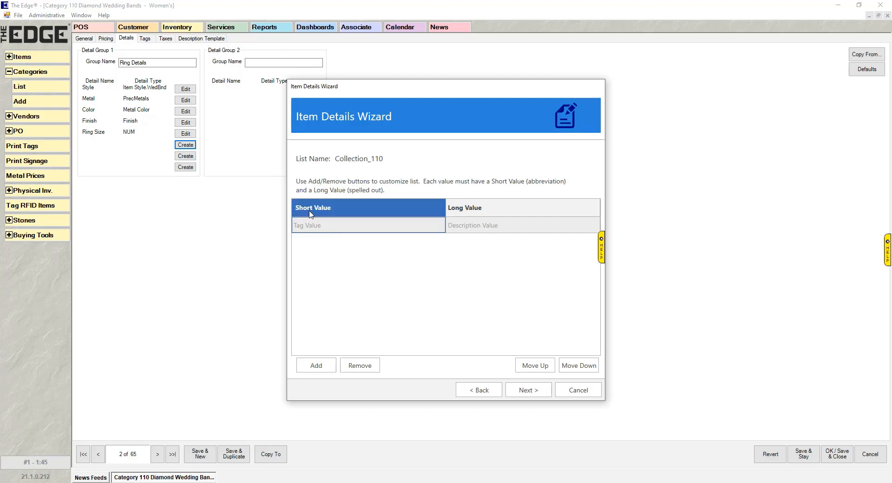
left_click(340, 226)
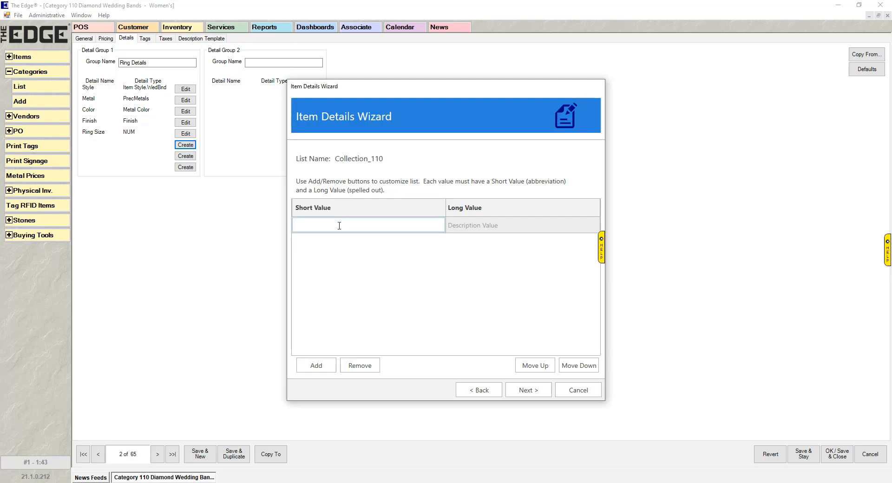
left_click(502, 227)
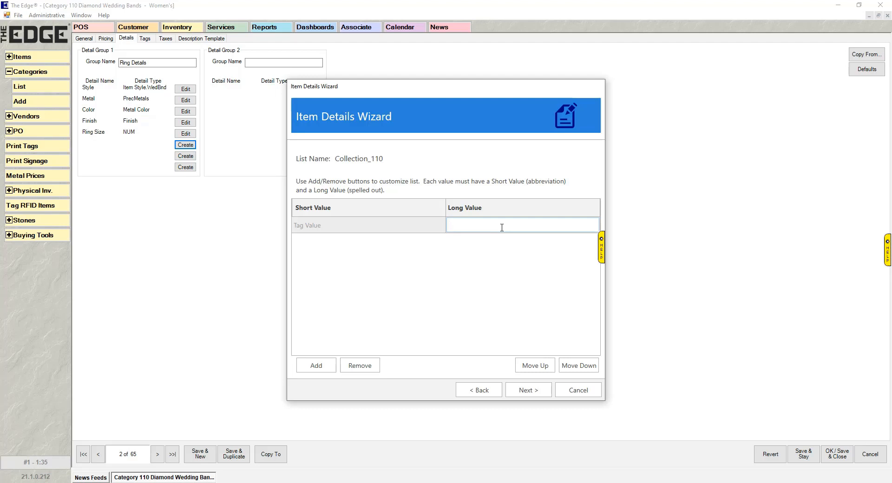
type("Moon Light")
left_click(343, 228)
type("Mp")
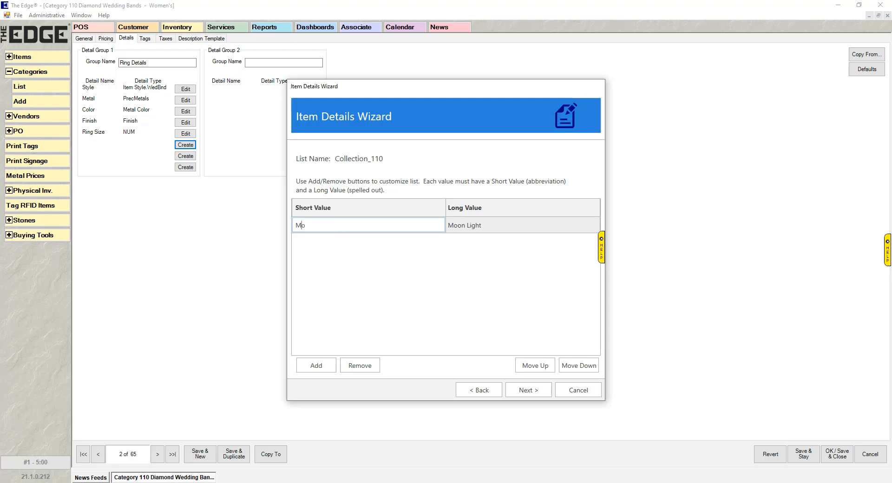
type("on")
Step: Add Sunset with long value Sunset Glow, then move it up and back down
left_click(316, 366)
left_click(336, 241)
left_click(336, 242)
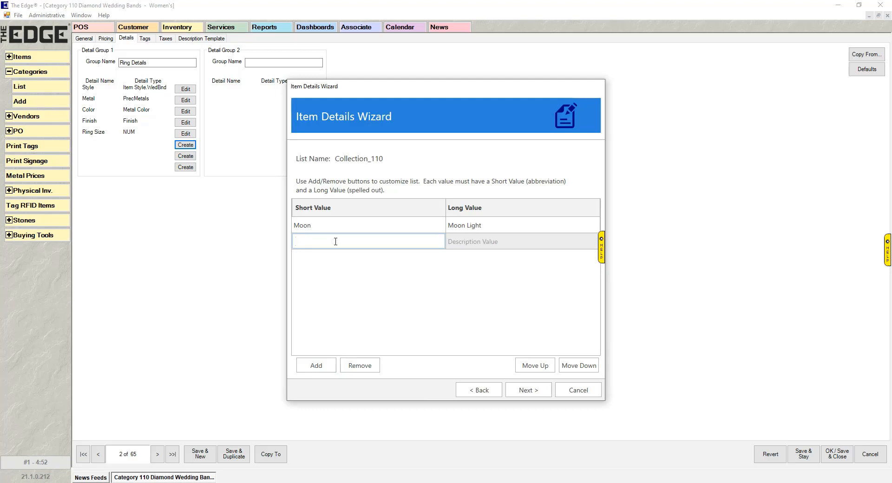
type("sunset")
key("Left")
key("BackSpace")
type("S")
left_click(524, 243)
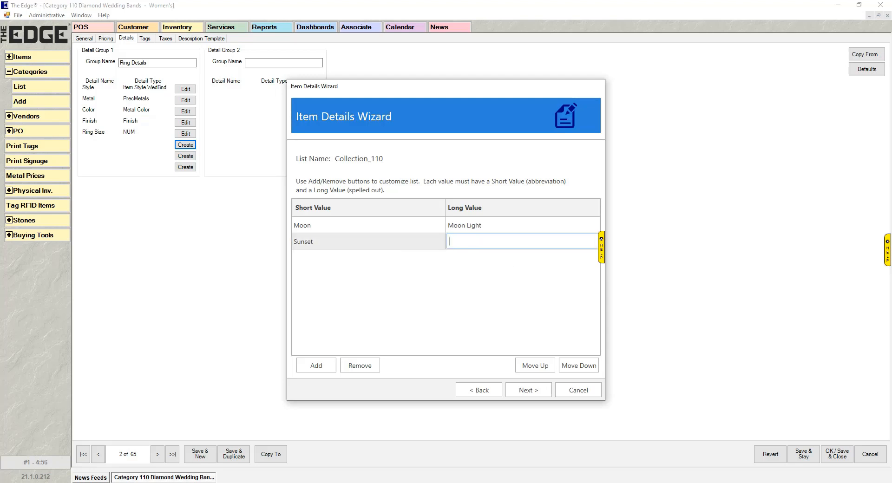
type("Sunset Glow")
key("Return")
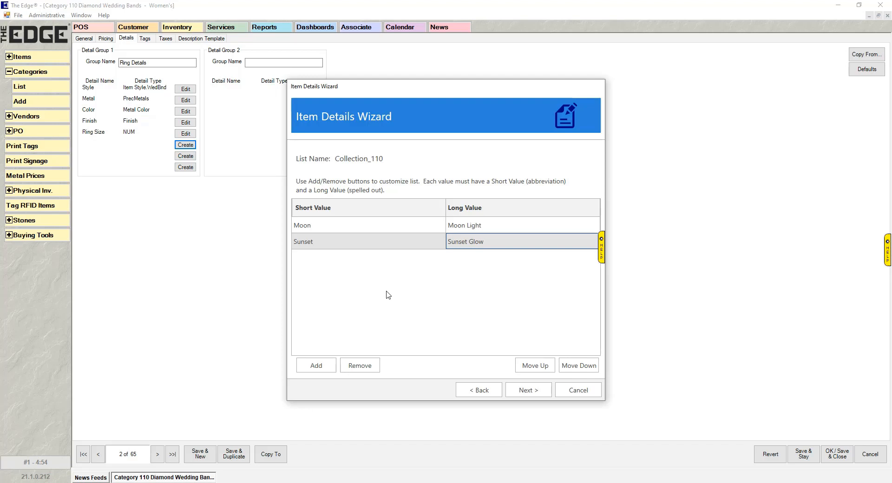
left_click(380, 246)
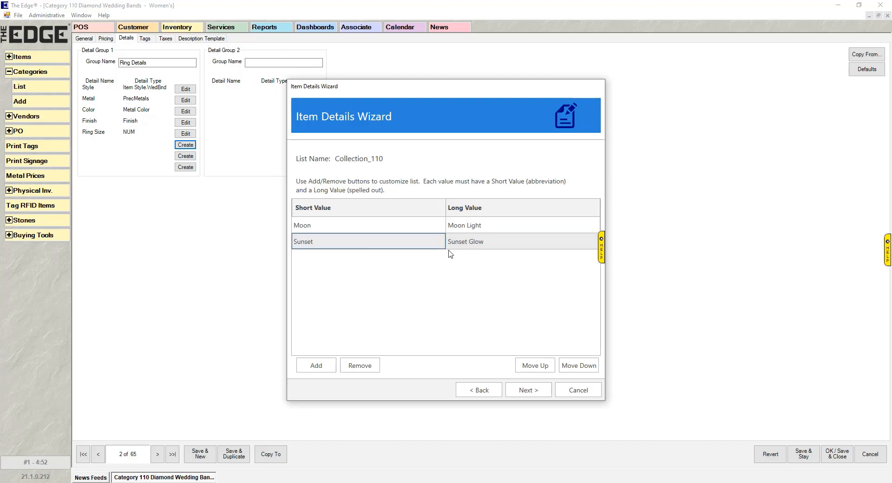
left_click(526, 367)
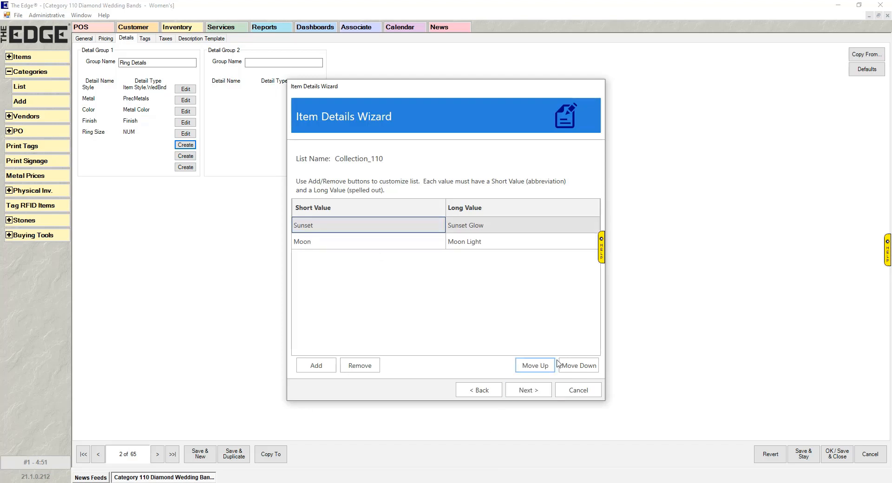
left_click(581, 365)
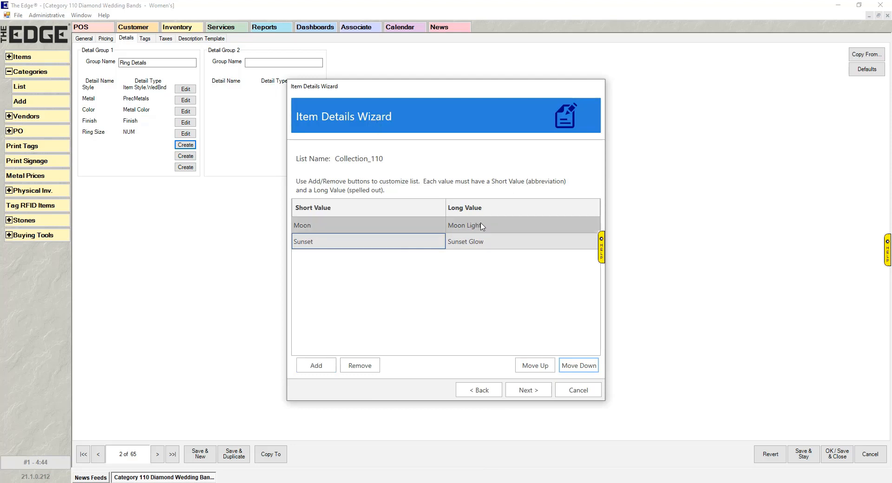
Step: Save the Collection detail and finish the wizard
left_click(532, 393)
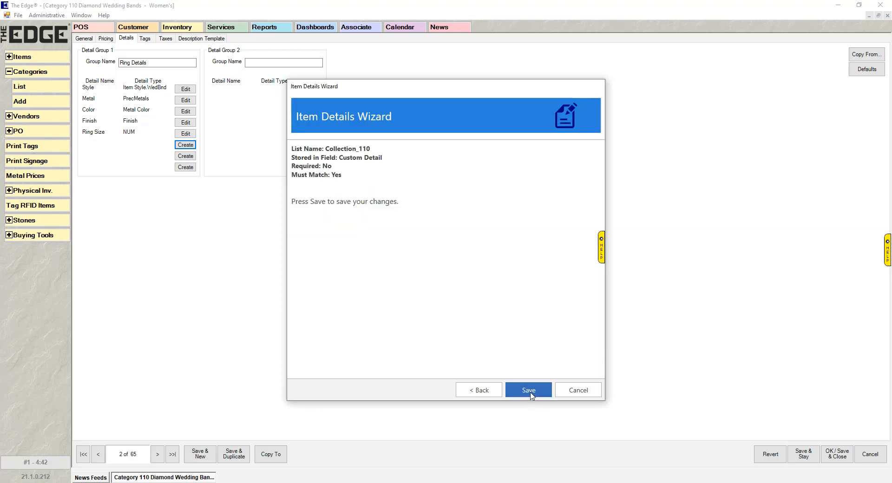
left_click(532, 392)
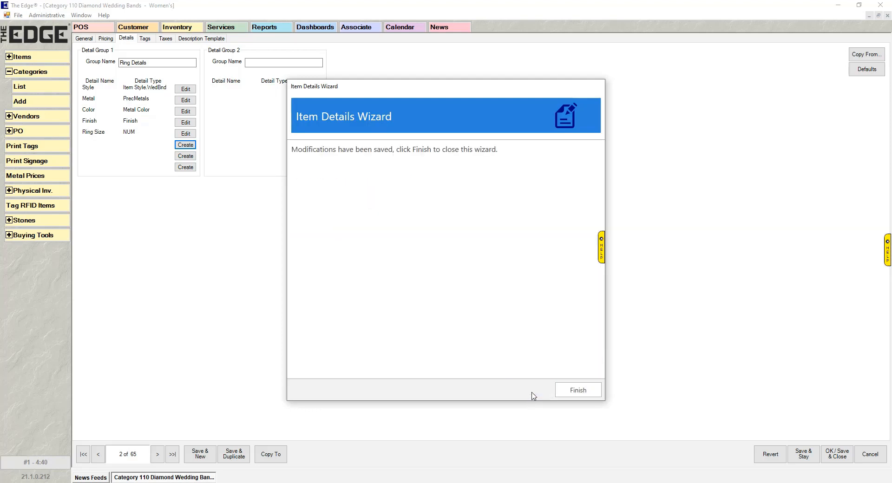
left_click(578, 391)
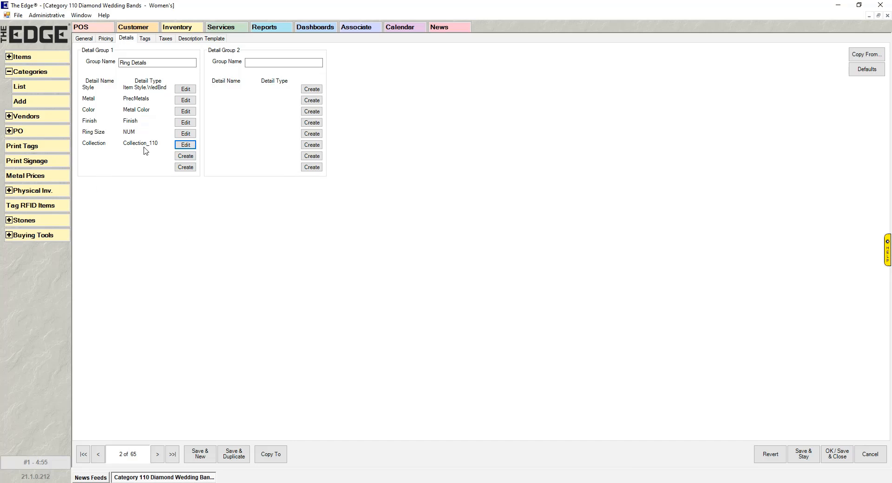
Step: Start a new inventory item from Items > Add
left_click(37, 105)
left_click(38, 56)
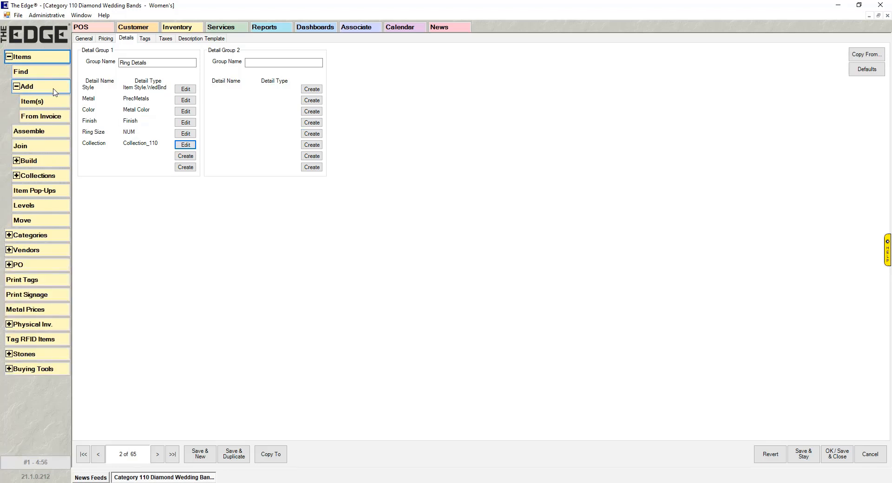
left_click(44, 103)
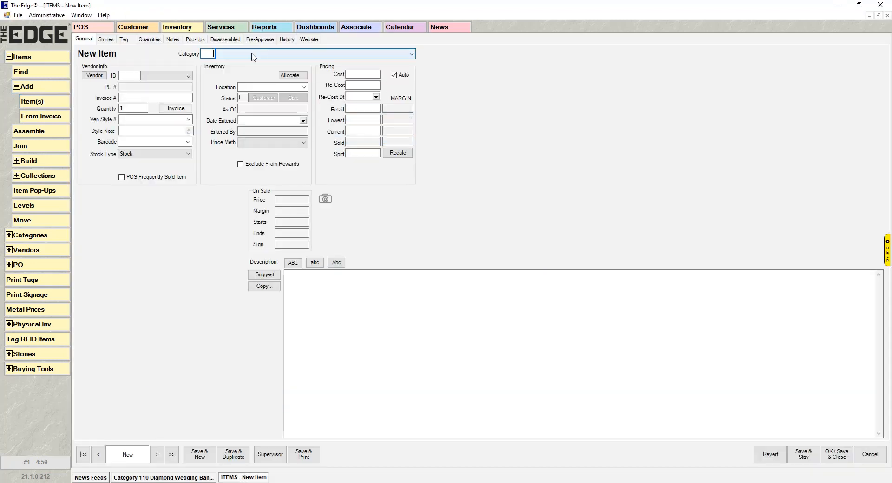
type("100")
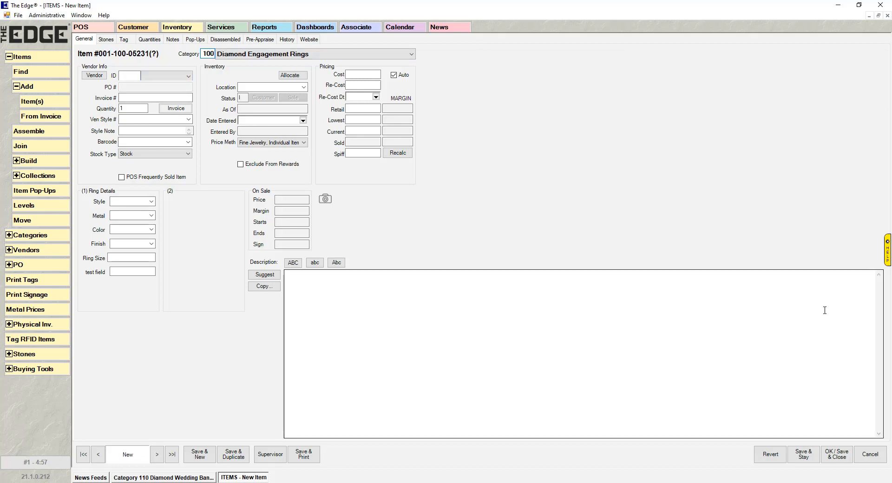
key("BackSpace")
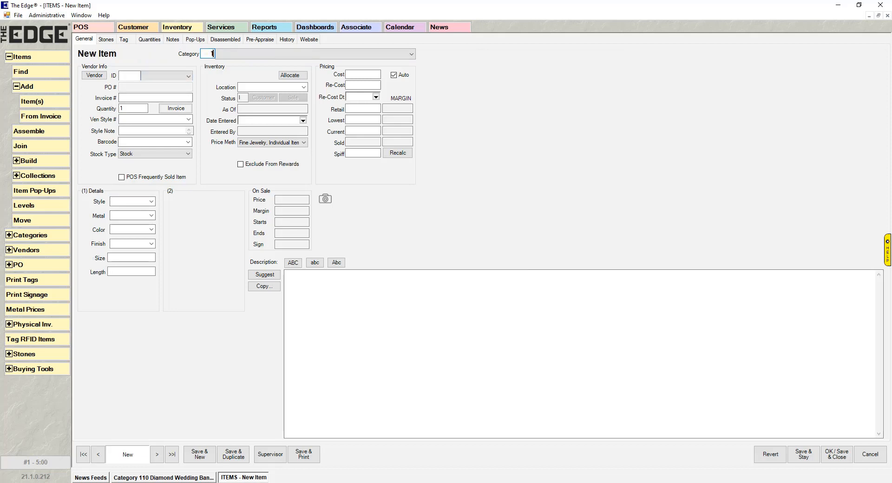
type("10")
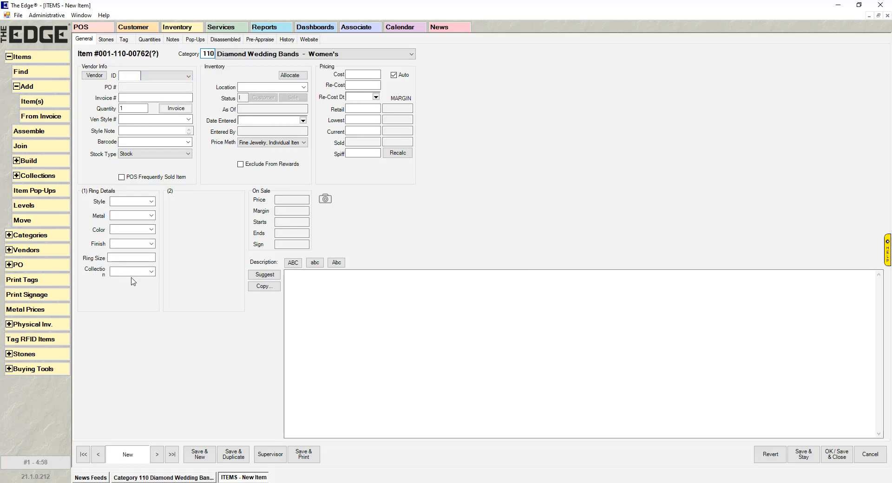
left_click(151, 272)
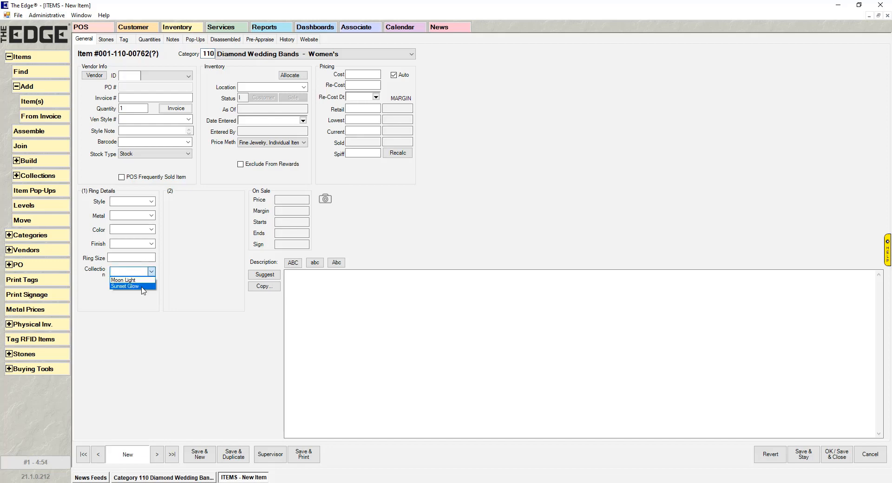
left_click(206, 303)
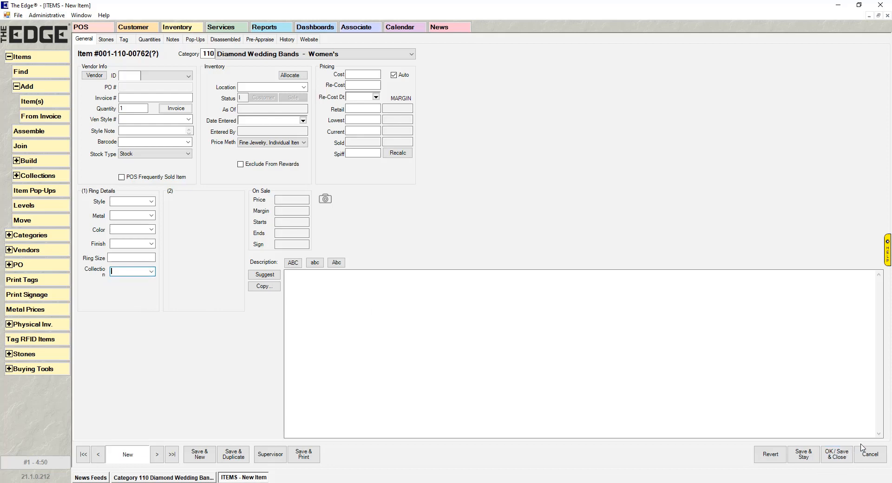
left_click(874, 457)
left_click(874, 456)
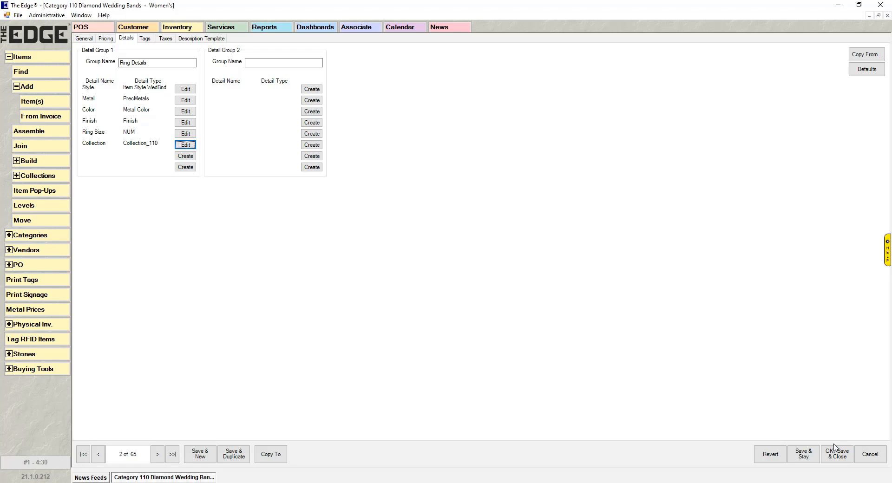
Step: Create another Category 110 detail and name it 'List detail'
left_click(186, 156)
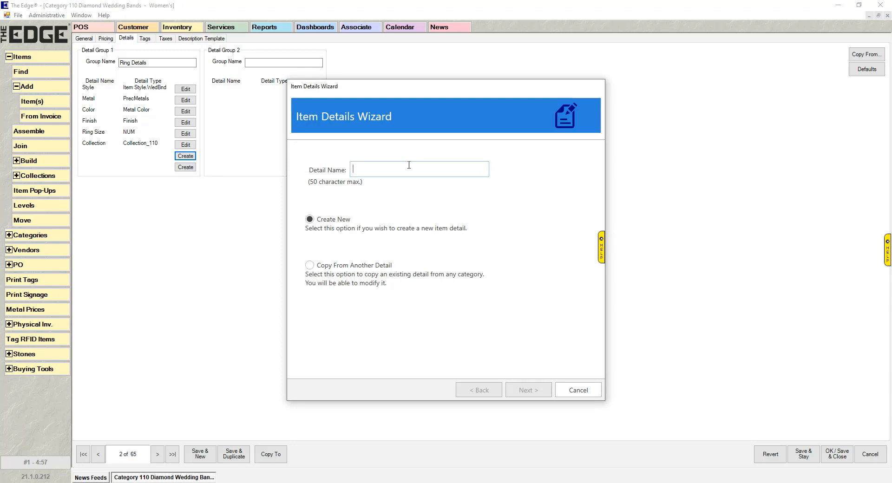
type("List")
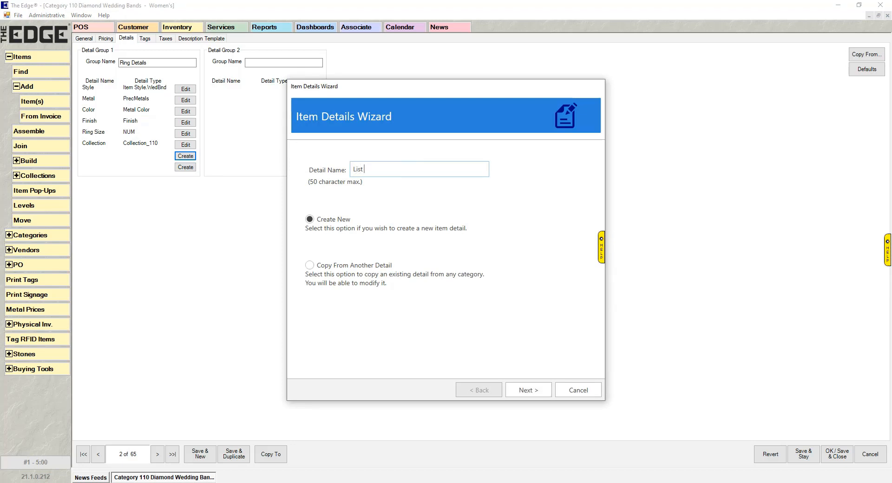
type(" detail")
Step: Make List detail a List type using an existing list, stored as Custom Detail
left_click(534, 390)
left_click(312, 230)
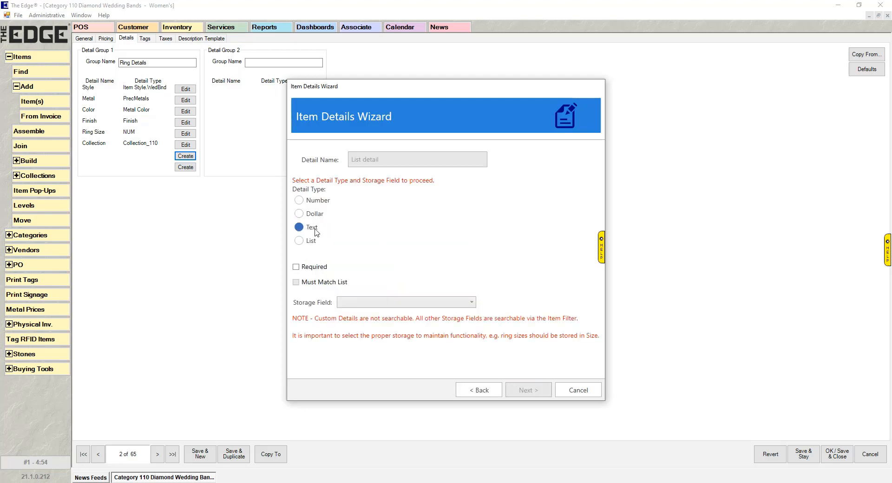
left_click(299, 241)
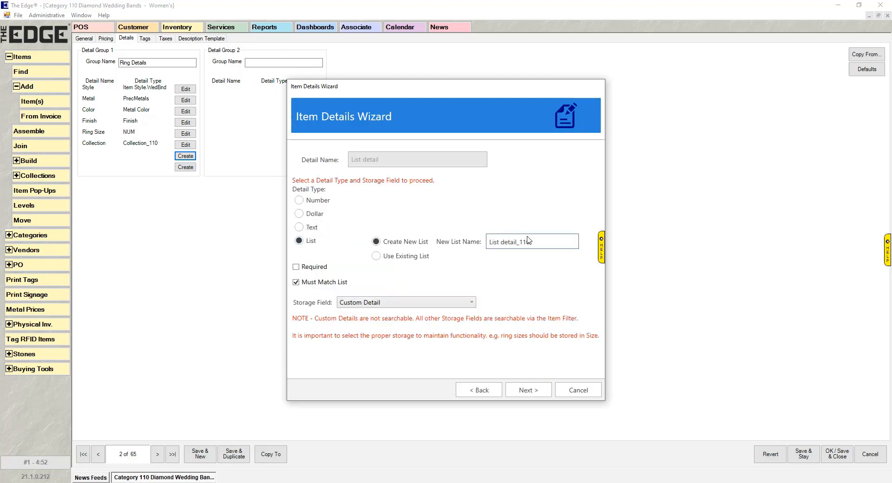
left_click(377, 257)
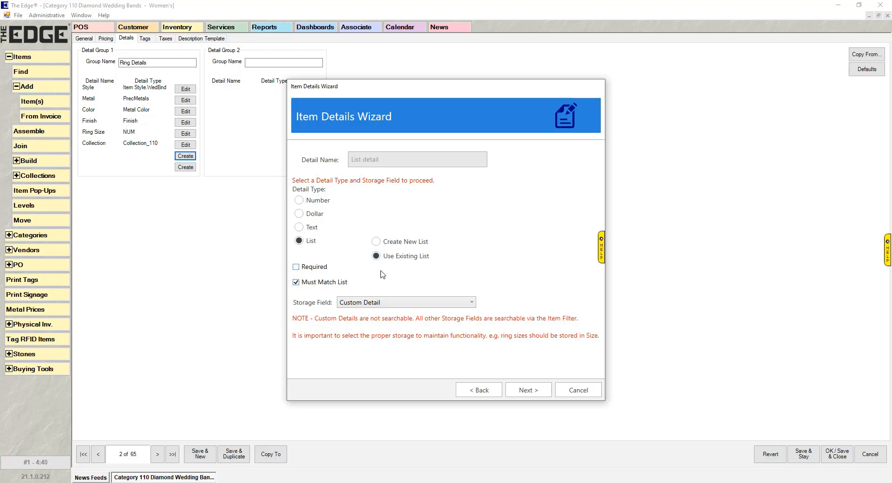
left_click(431, 257)
left_click(455, 303)
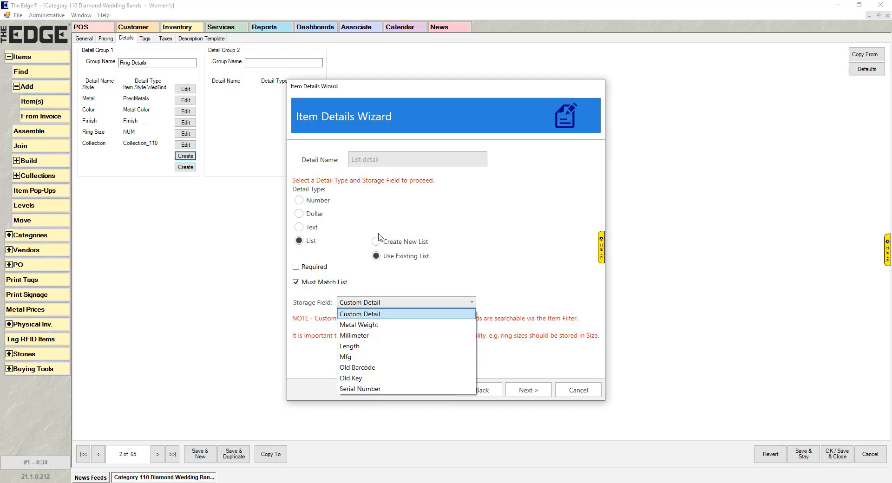
left_click(414, 316)
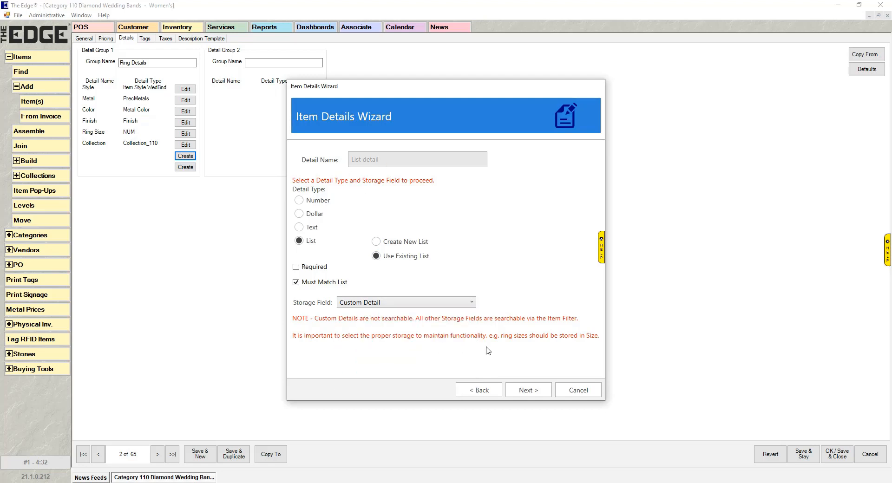
left_click(528, 388)
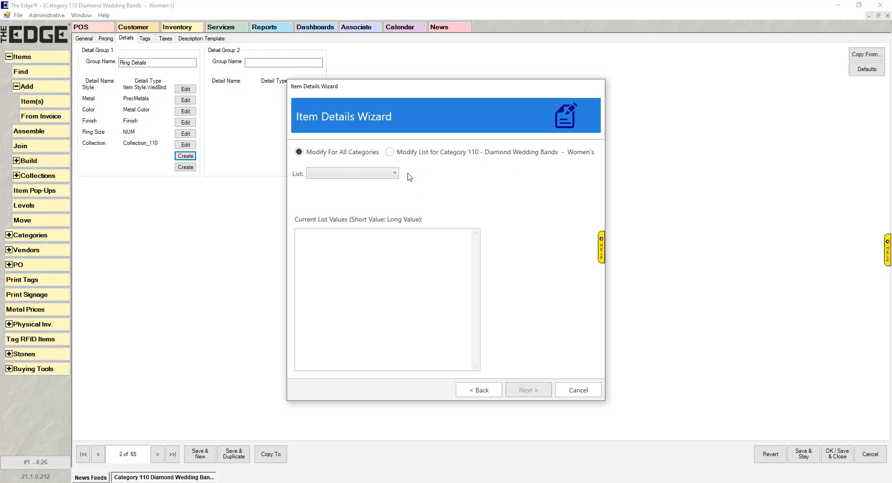
Step: Choose the existing PrecMetals list as the basis for the new detail
left_click(380, 173)
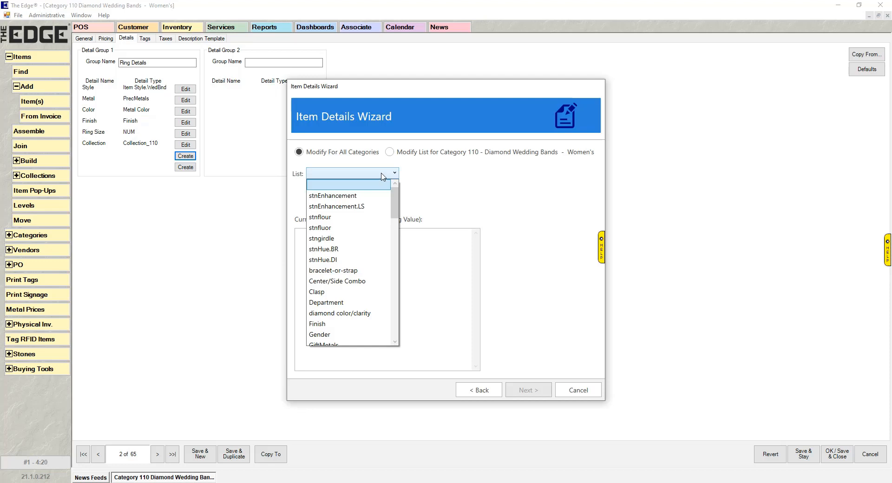
scroll(385, 251, "down", 8)
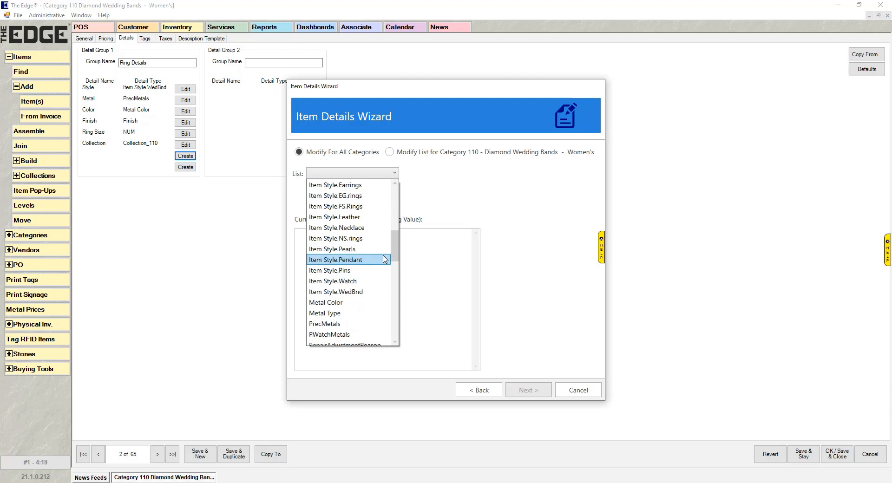
scroll(386, 256, "down", 1)
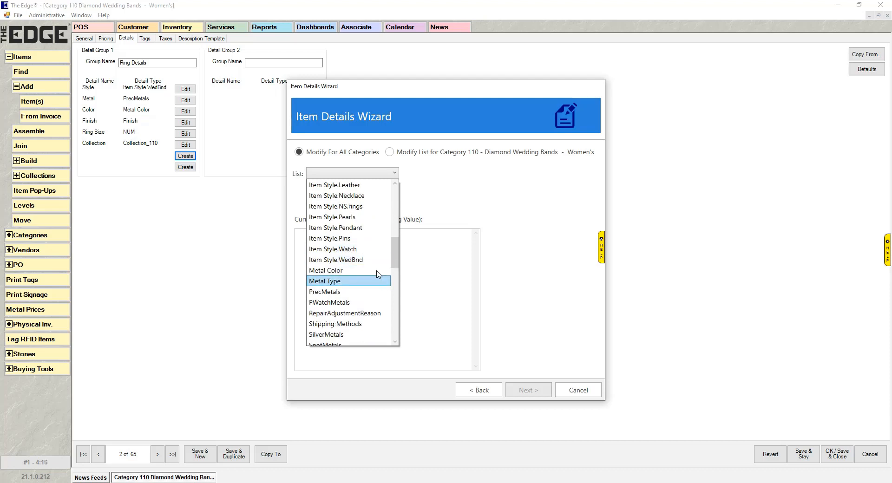
scroll(368, 272, "down", 1)
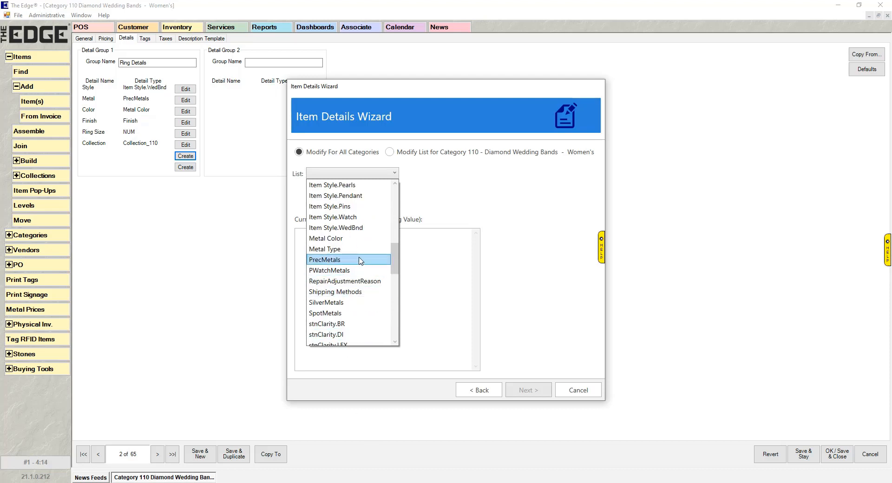
left_click(362, 263)
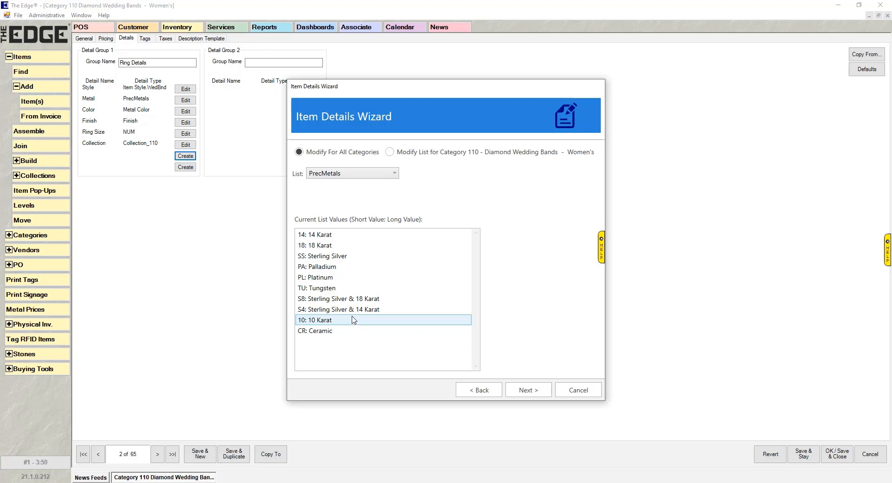
Step: Make a Category 110 copy of the list named 'Prong Metal_110' and continue to its values
left_click(413, 156)
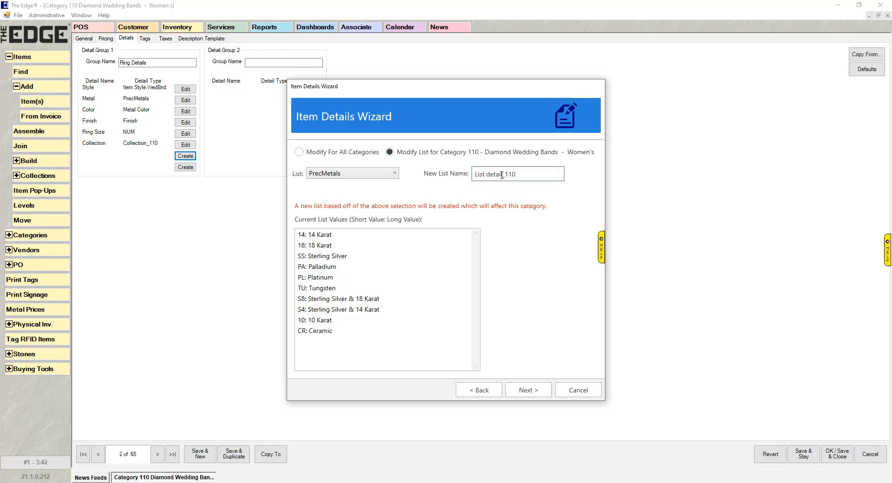
left_click_drag(501, 174, 454, 177)
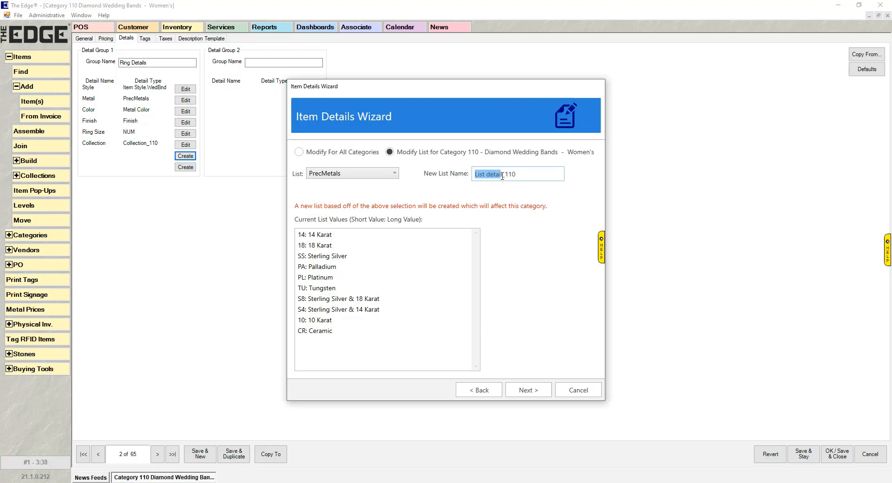
left_click_drag(526, 173, 493, 174)
left_click(504, 174)
left_click_drag(502, 174, 464, 183)
key("BackSpace")
type("Prong Metal")
left_click(536, 394)
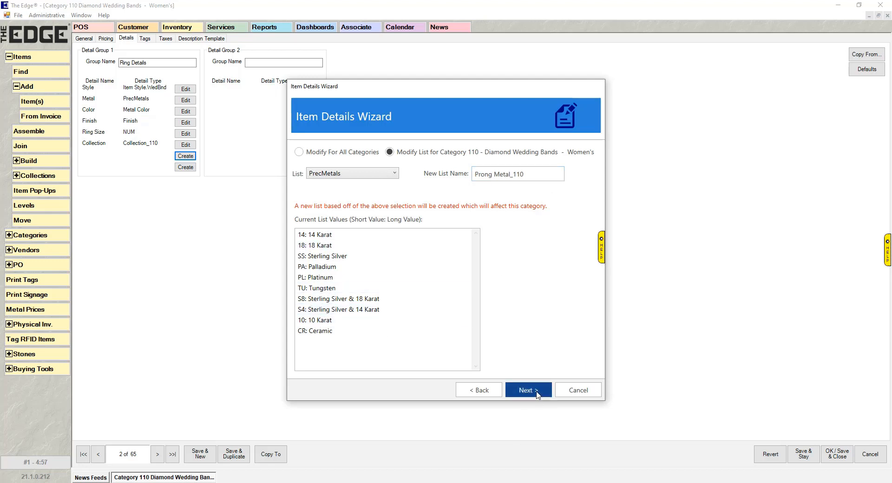
Step: Remove Sterling Silver, Palladium and Tungsten from the Prong Metal_110 list
scroll(421, 275, "down", 2)
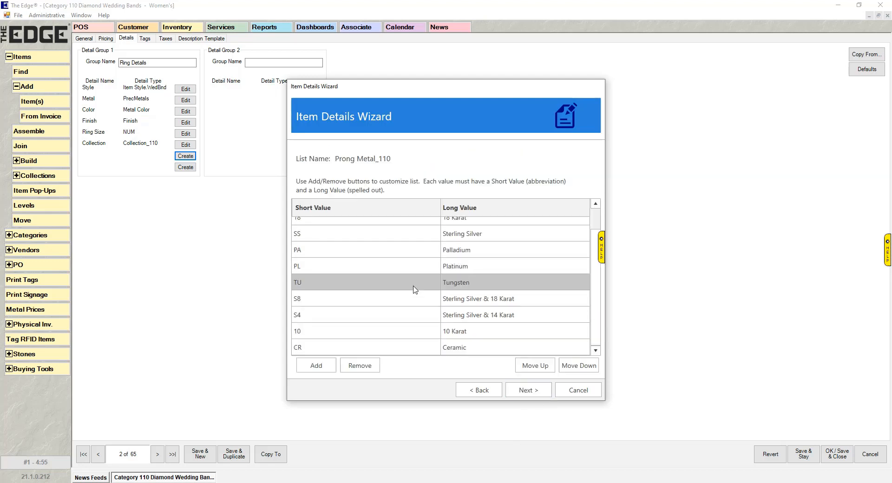
scroll(413, 274, "up", 2)
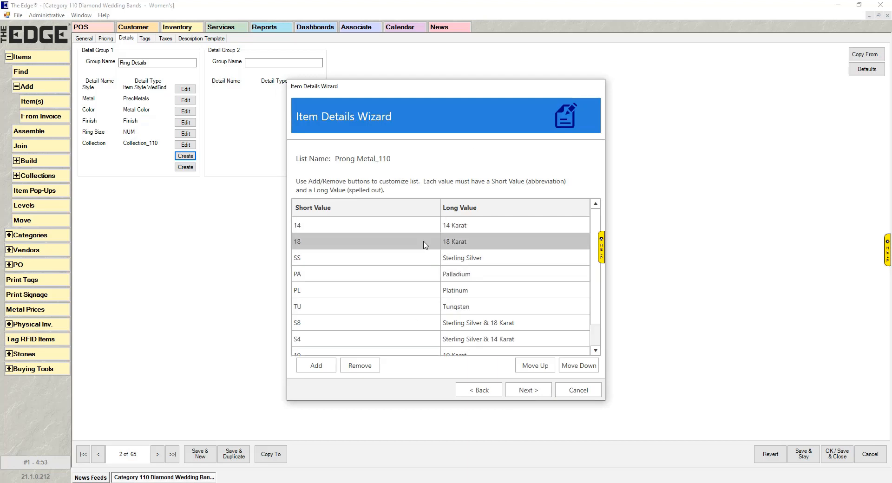
left_click(399, 261)
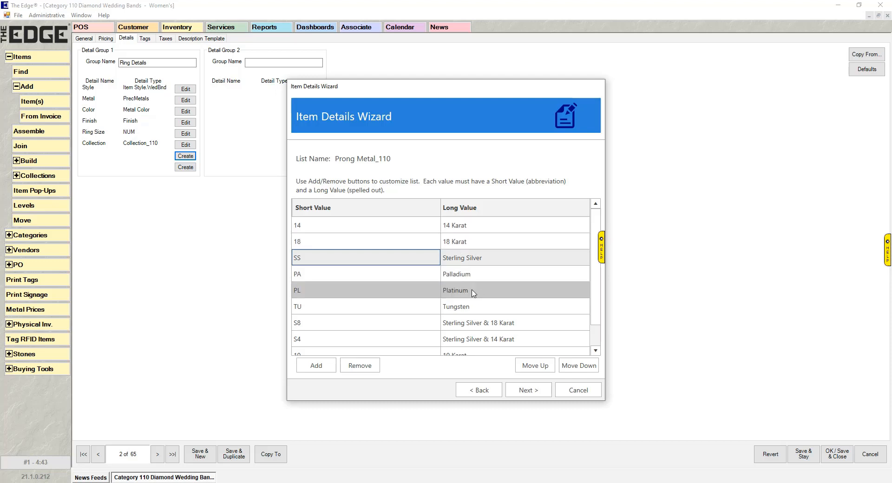
left_click(356, 258)
left_click(361, 366)
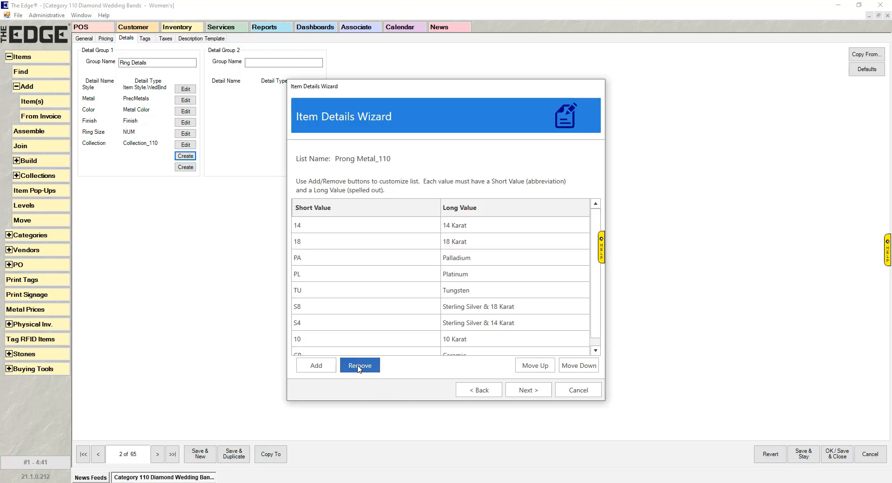
left_click(371, 263)
left_click(360, 366)
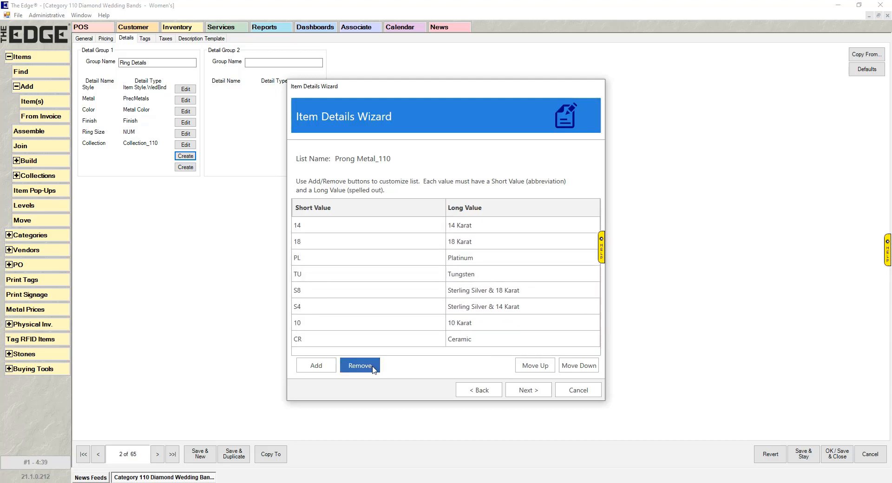
left_click(390, 259)
left_click(386, 276)
left_click(359, 366)
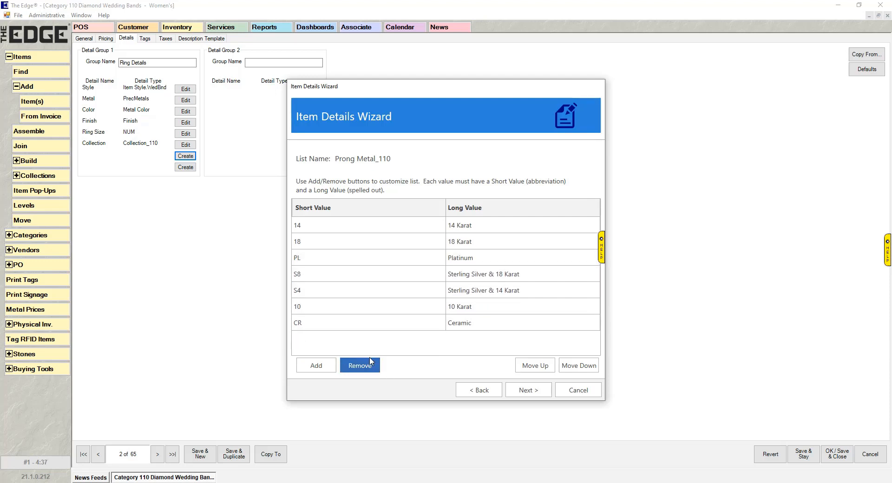
Step: Remove Sterling Silver & 18 Karat, Sterling Silver & 14 Karat, 10 Karat and Ceramic entries
left_click(392, 275)
left_click(359, 365)
left_click(377, 276)
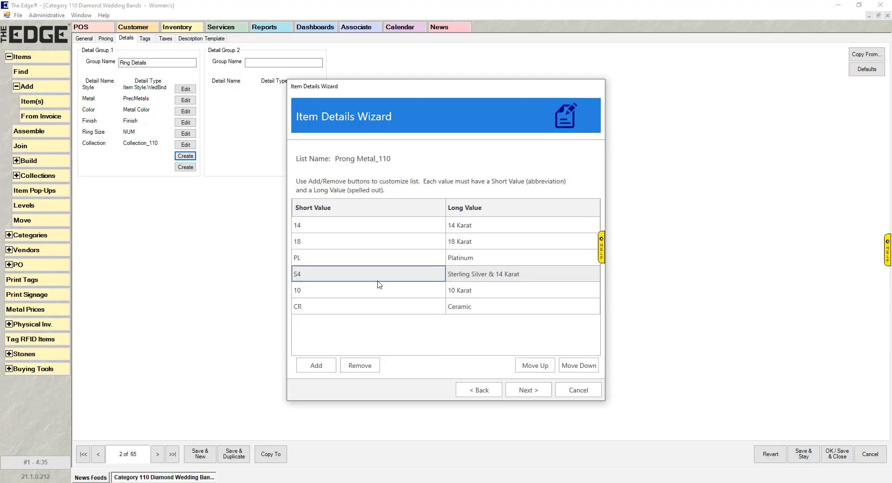
left_click(372, 361)
left_click(377, 273)
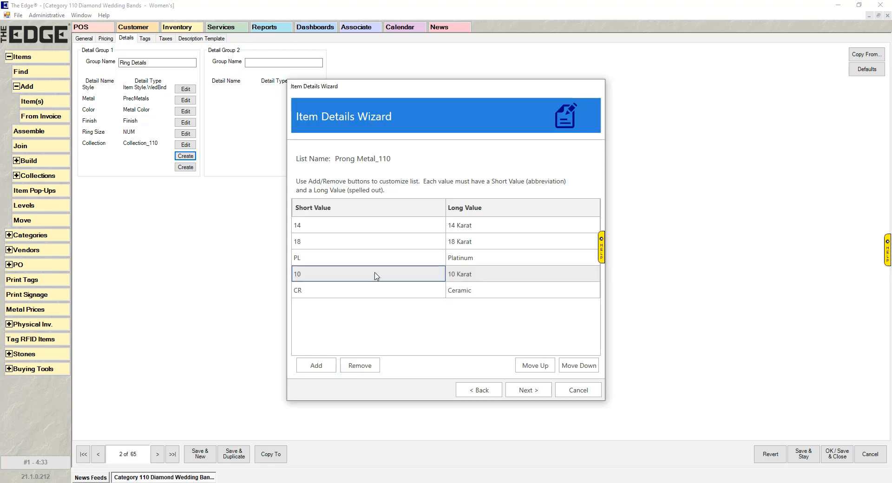
left_click(360, 366)
left_click(371, 274)
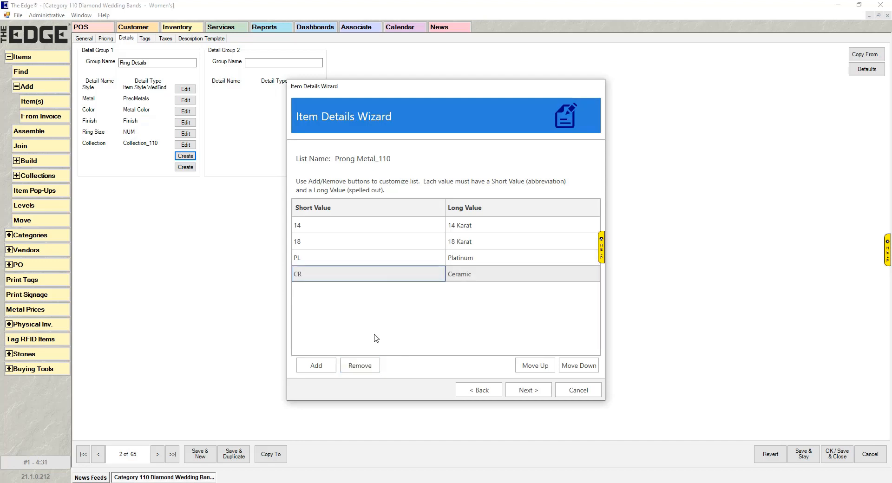
left_click(358, 365)
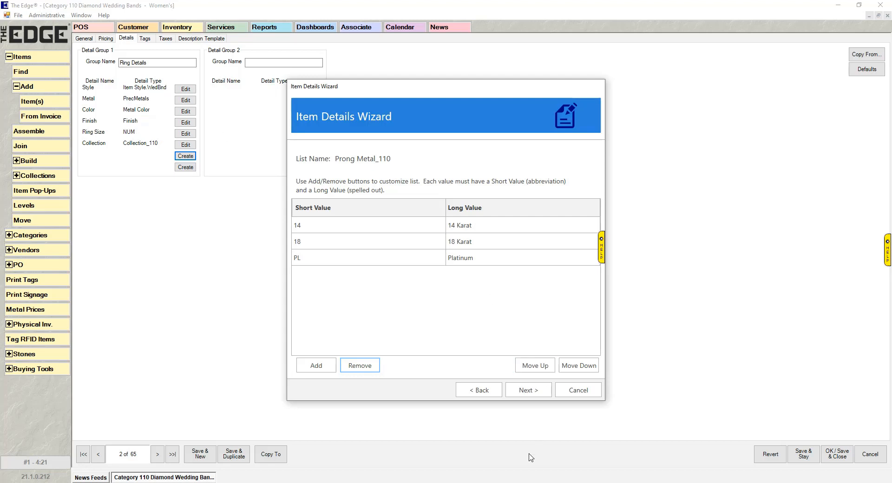
Step: Save the trimmed Prong Metal_110 list and finish the wizard
left_click(529, 392)
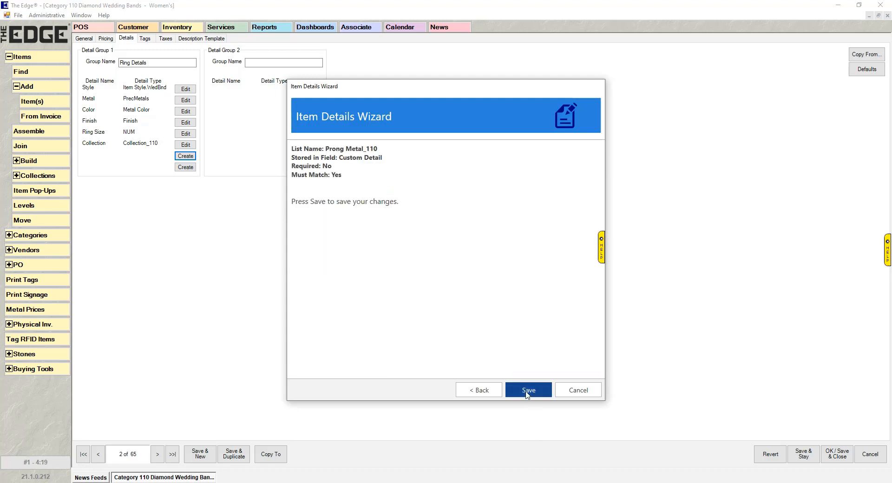
left_click(529, 390)
left_click(583, 391)
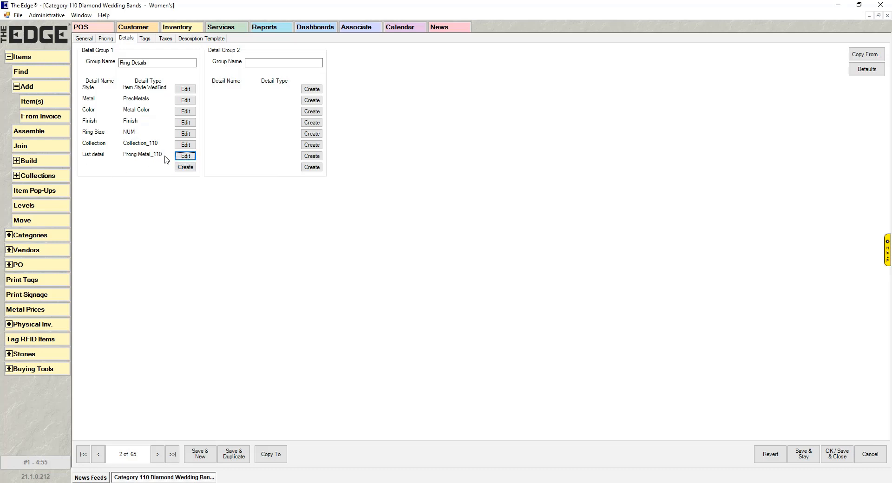
left_click(51, 103)
type("1")
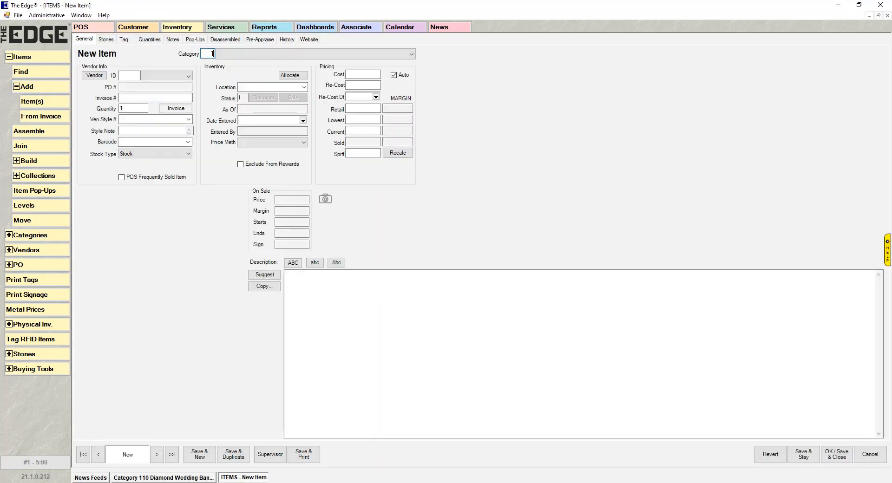
type("10")
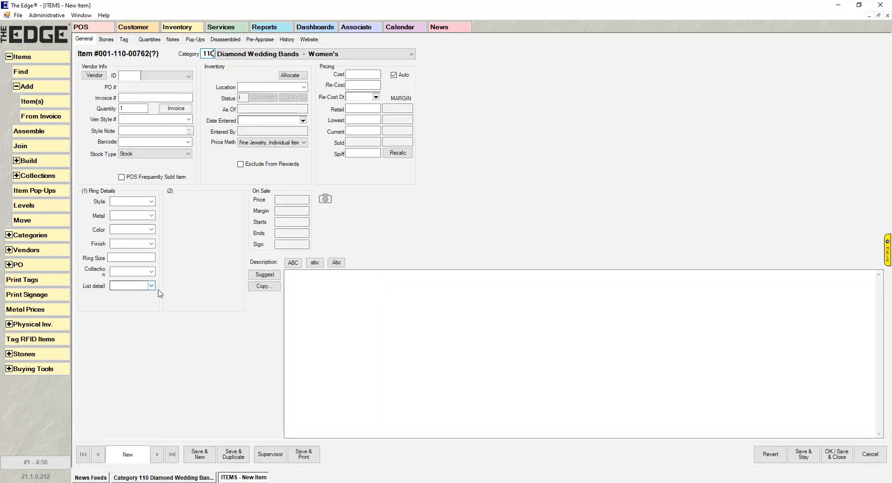
left_click(151, 286)
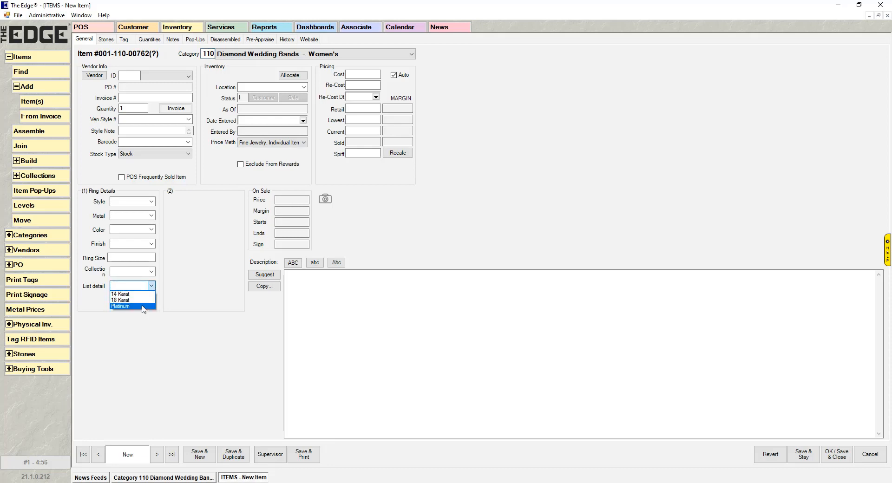
left_click(161, 253)
left_click(151, 216)
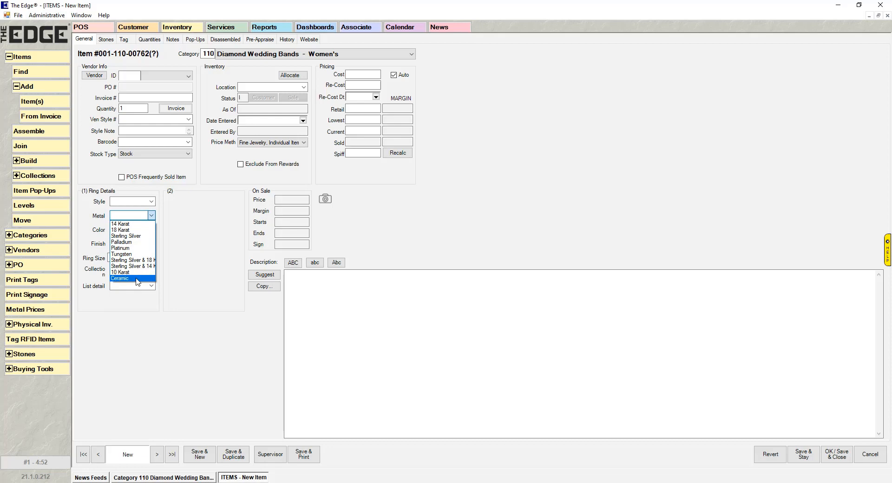
left_click(196, 236)
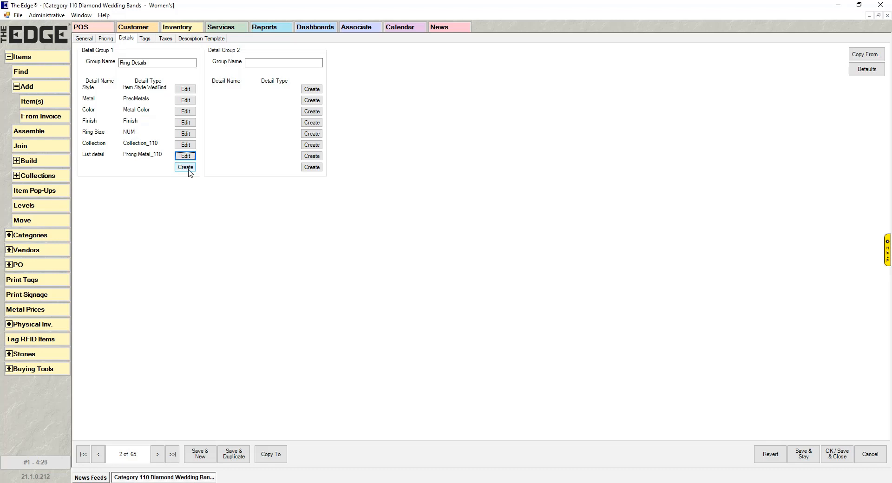
Step: Create a new Category 110 detail named 'Serial#' with the Text detail type
left_click(186, 168)
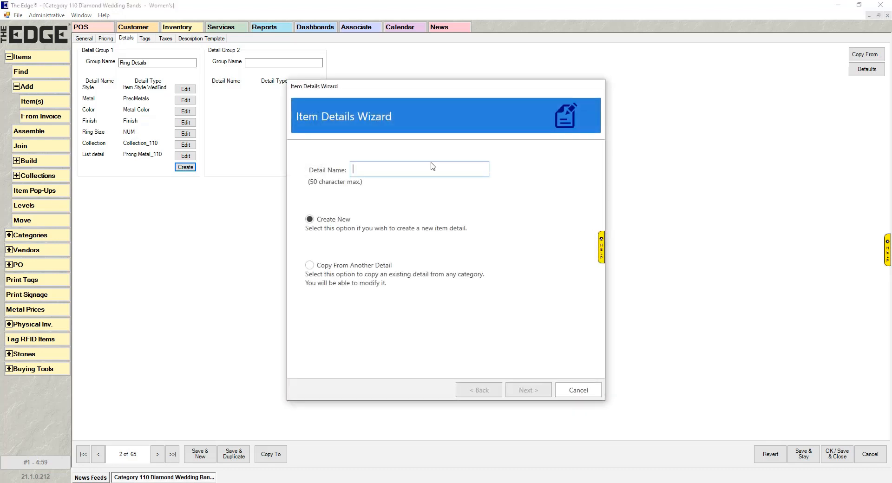
type("Seri")
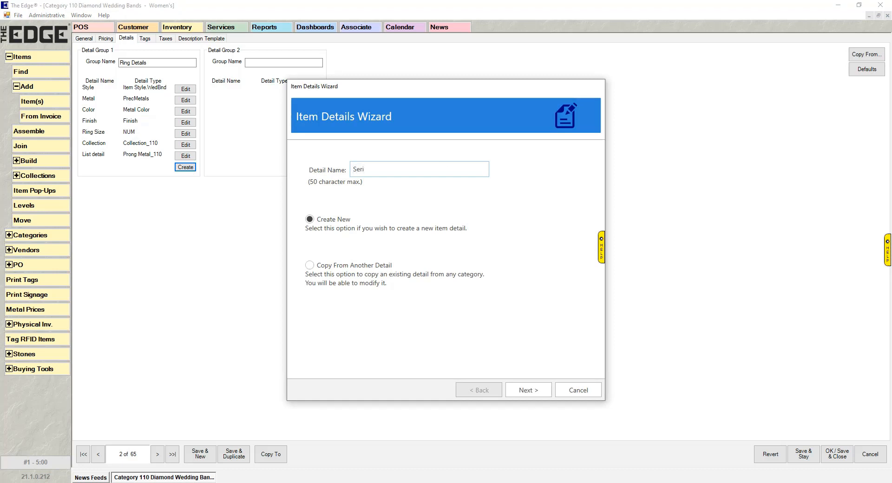
type("al#")
left_click(525, 390)
left_click(413, 201)
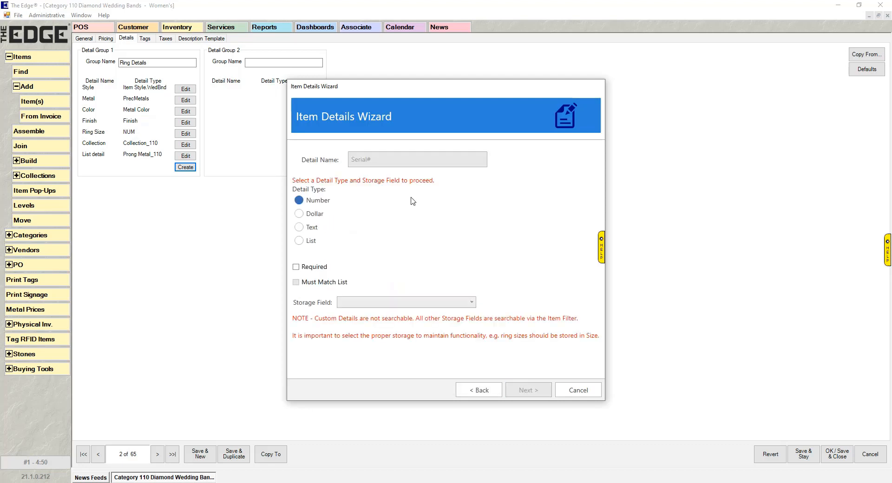
left_click(299, 228)
left_click(313, 229)
Step: Store Serial# in the Serial Number field, then save and finish the wizard
left_click(468, 305)
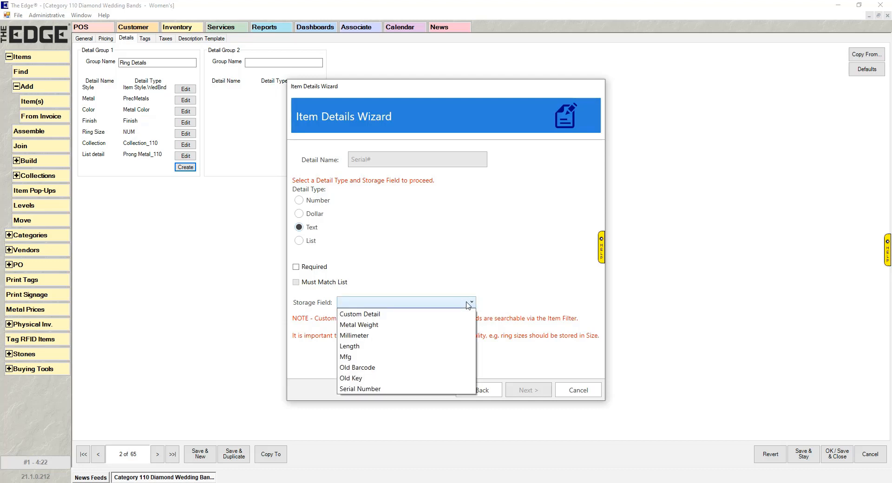
left_click(382, 316)
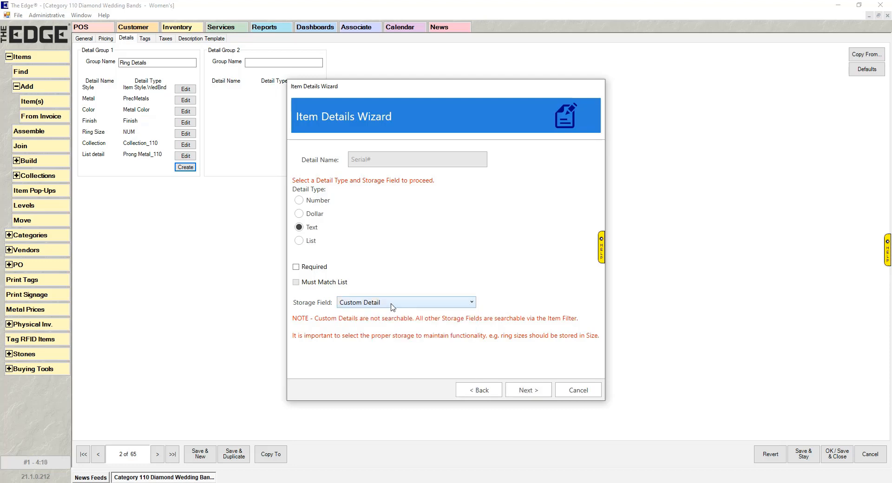
left_click(391, 305)
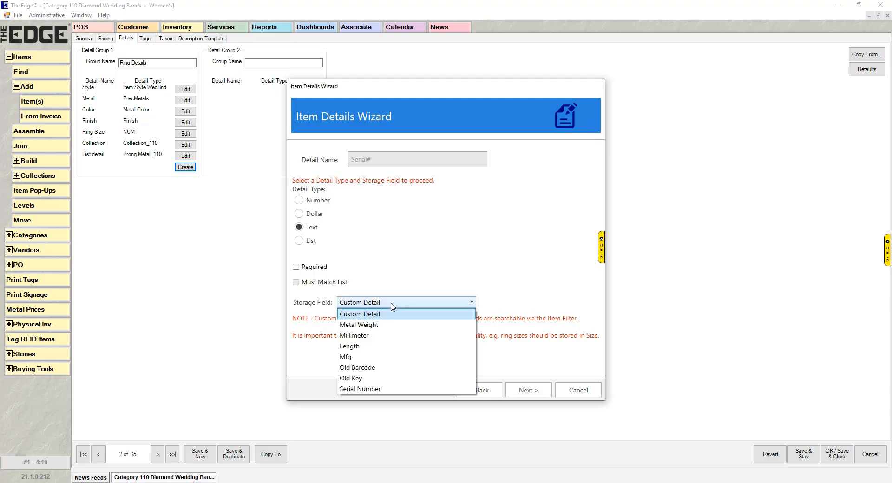
left_click(377, 389)
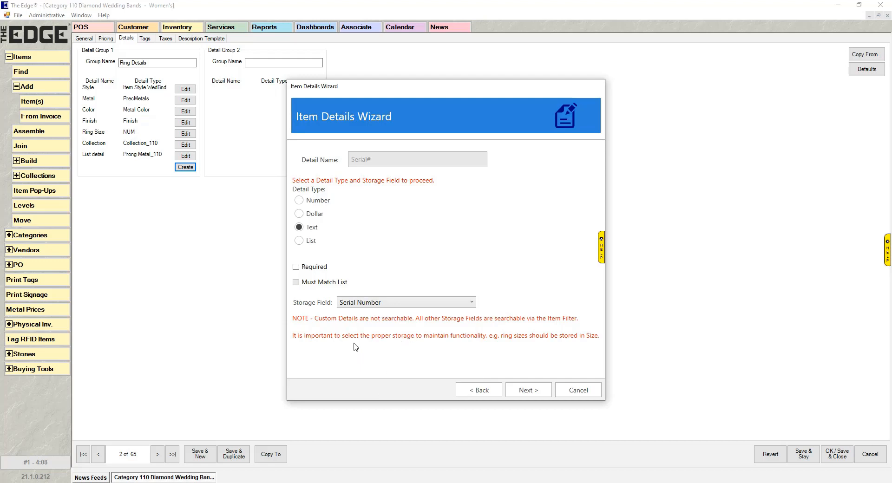
left_click(317, 204)
left_click(519, 389)
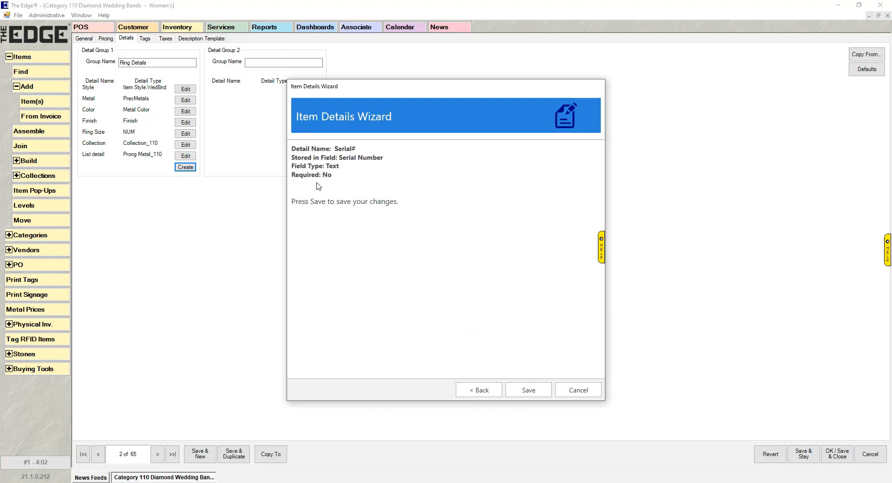
left_click(525, 388)
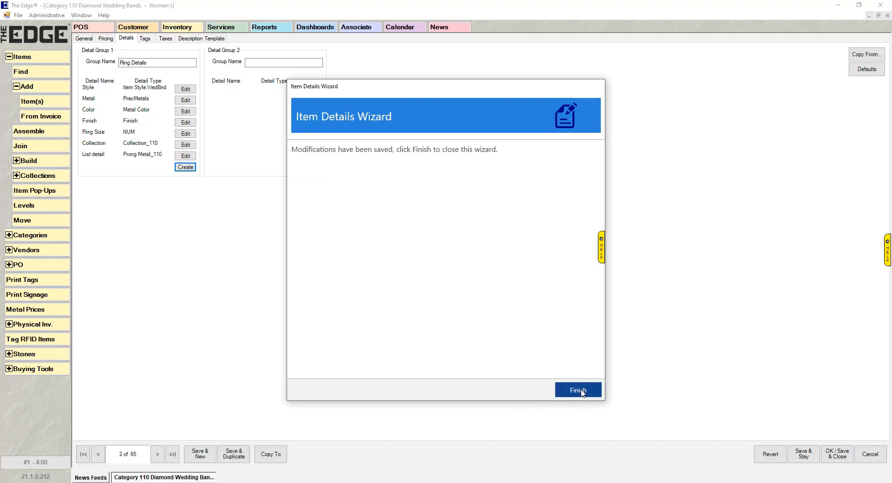
left_click(578, 390)
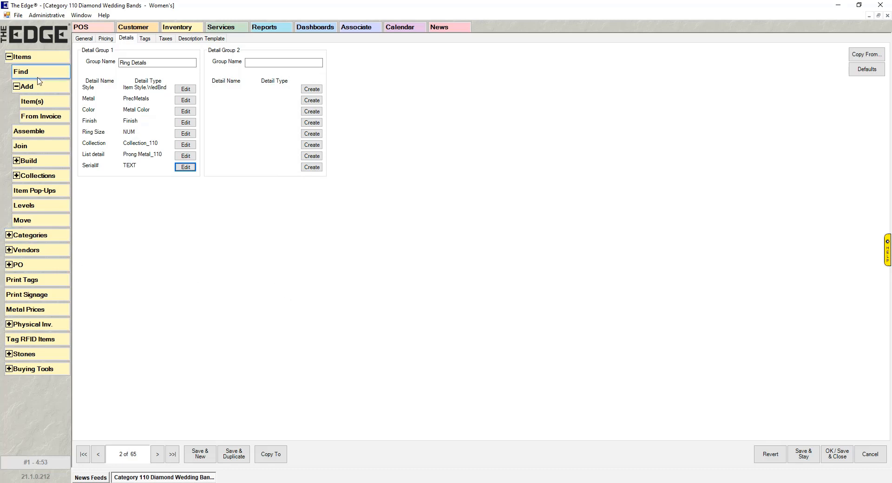
left_click(32, 102)
type("110")
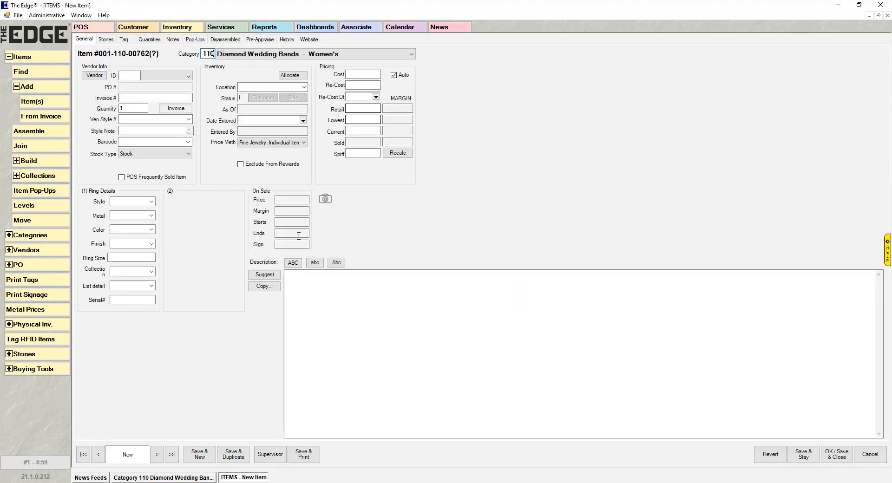
left_click(133, 300)
type("125445-")
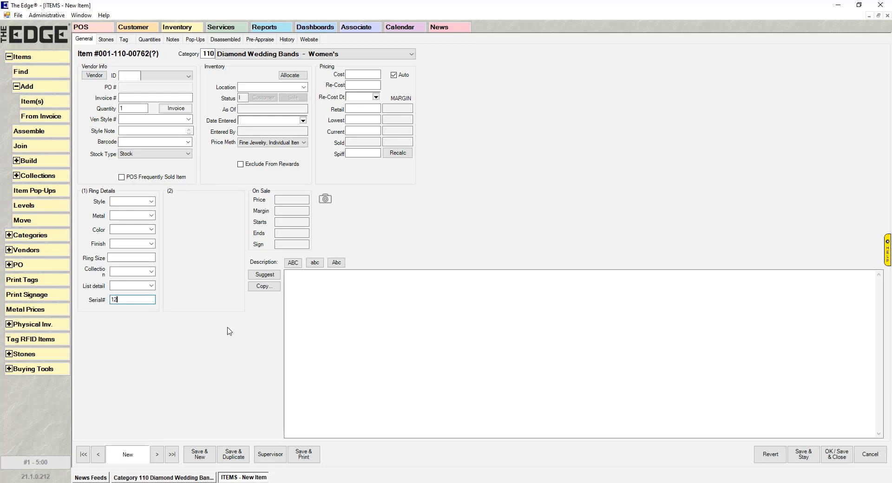
type("1124ww")
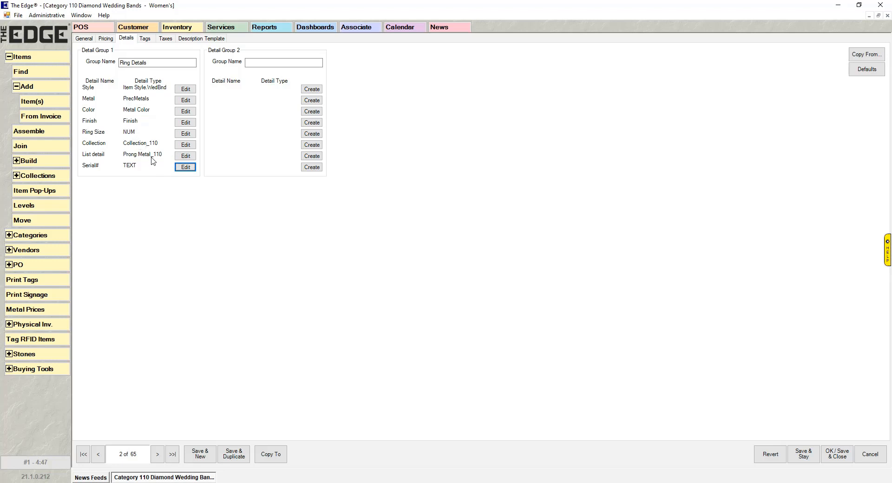
Step: Edit Ring Size: keep the Number type and Size storage field, tick Required, and save
left_click(188, 135)
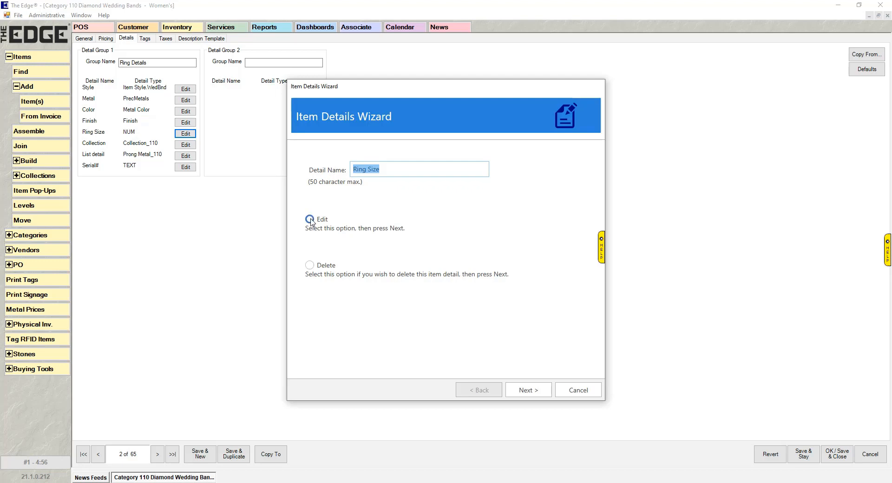
left_click(318, 269)
left_click(311, 220)
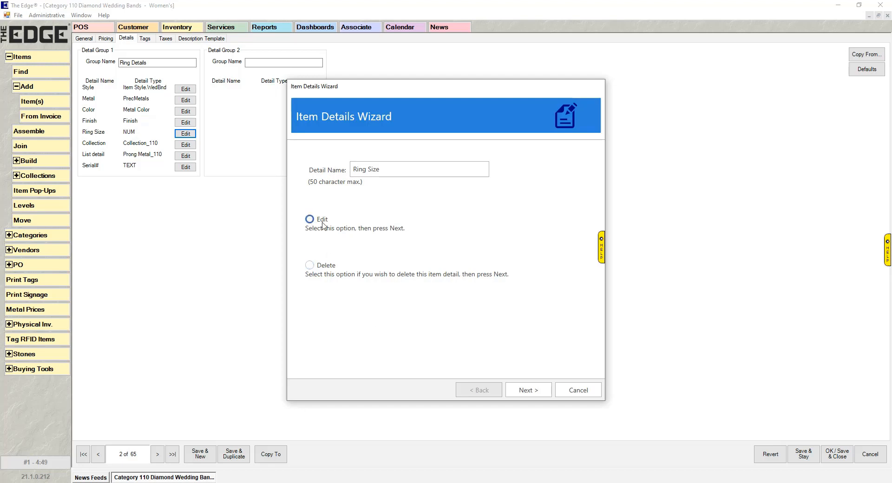
left_click(539, 385)
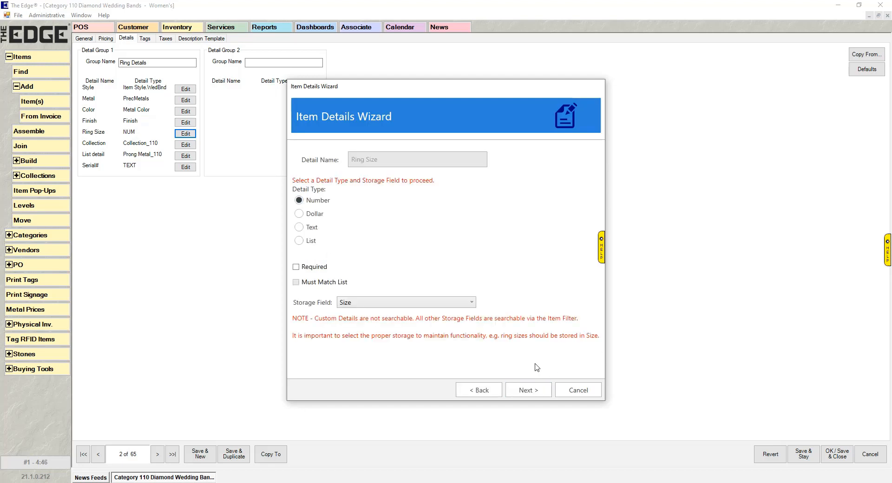
left_click(309, 242)
left_click(410, 304)
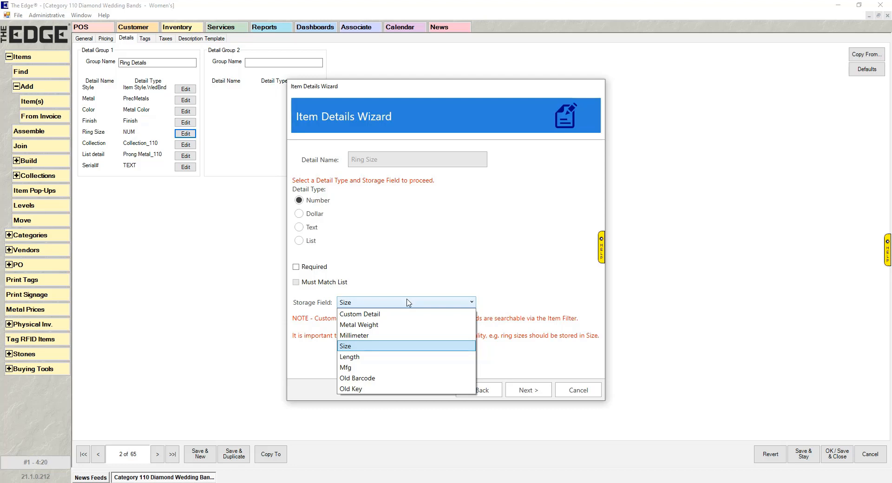
left_click(374, 345)
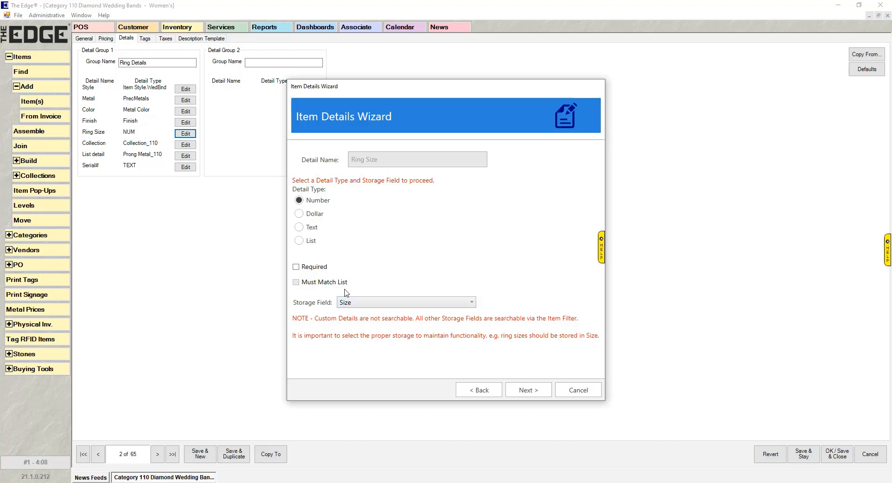
left_click(296, 266)
left_click(528, 390)
left_click(536, 388)
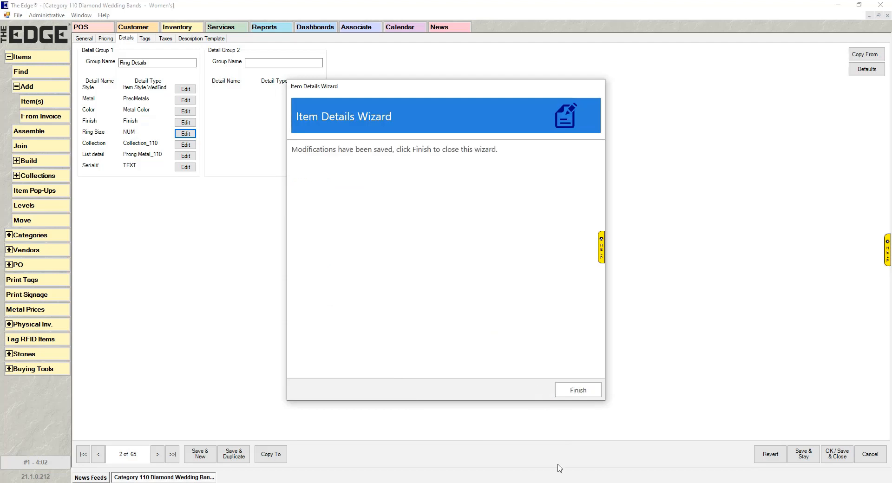
left_click(579, 390)
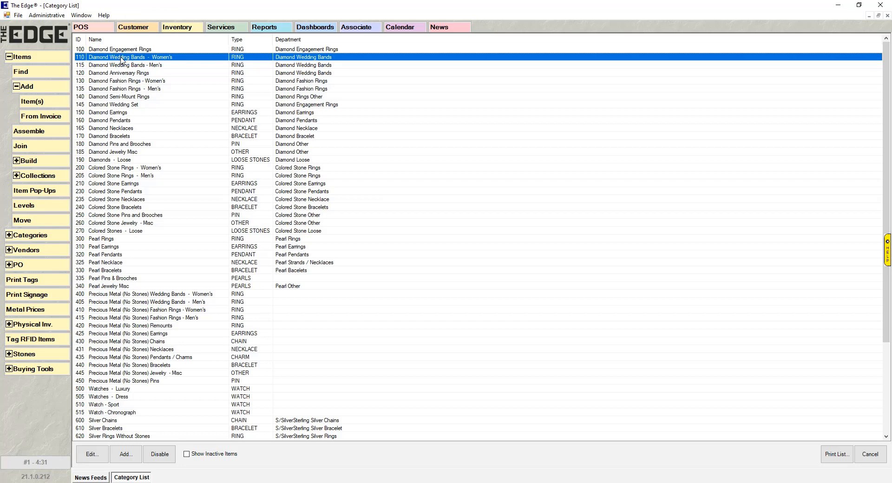
Step: In Category 145's details, start a new detail copied from Category 110's Serial#
double_click(130, 106)
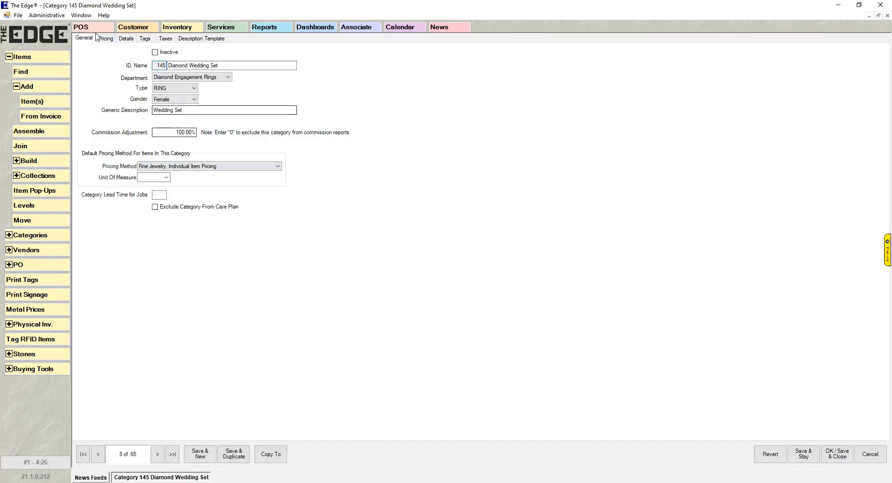
left_click(126, 39)
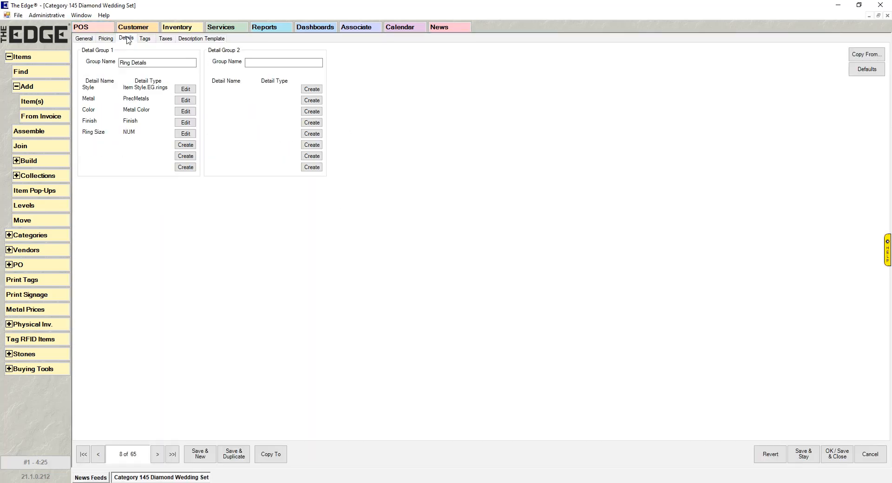
left_click(190, 148)
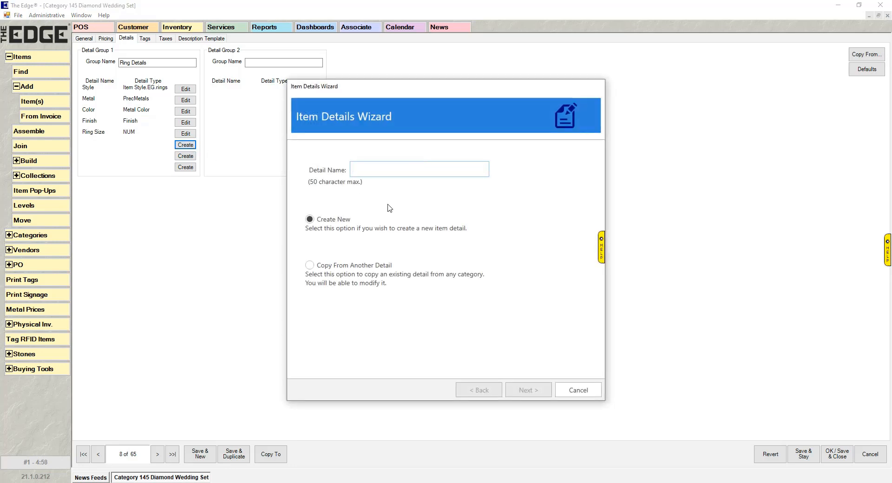
left_click(322, 268)
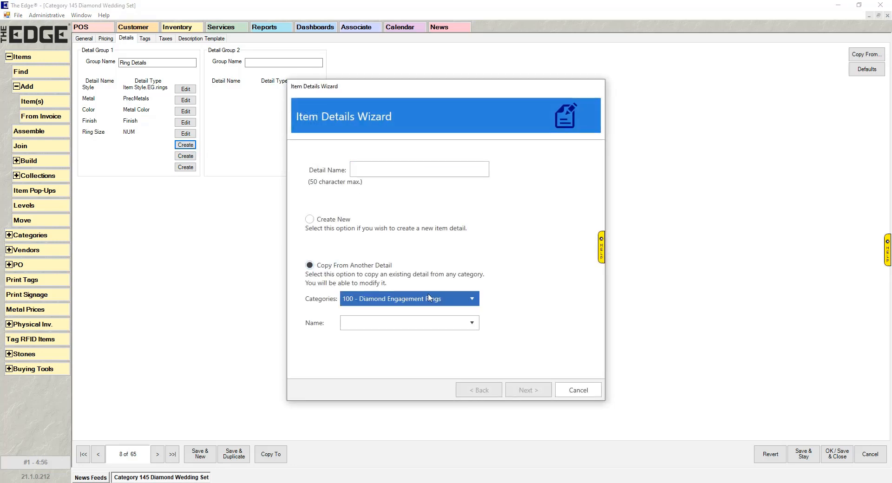
left_click(470, 300)
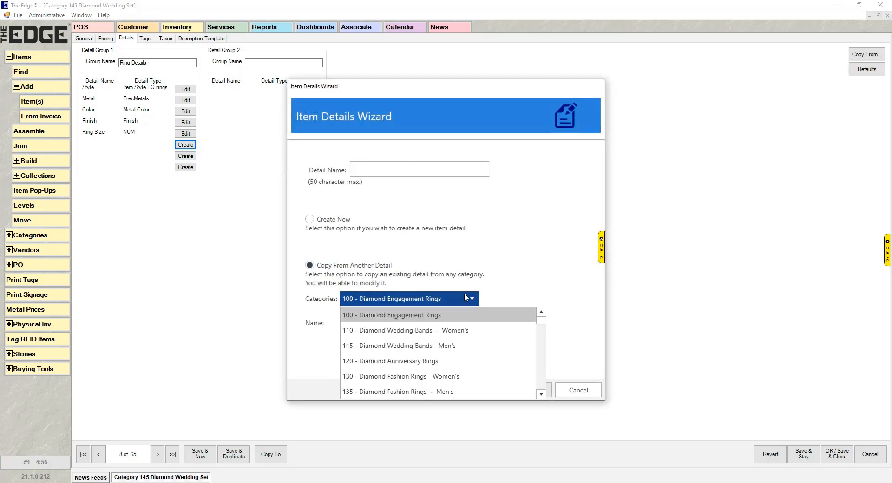
left_click(445, 330)
left_click(471, 324)
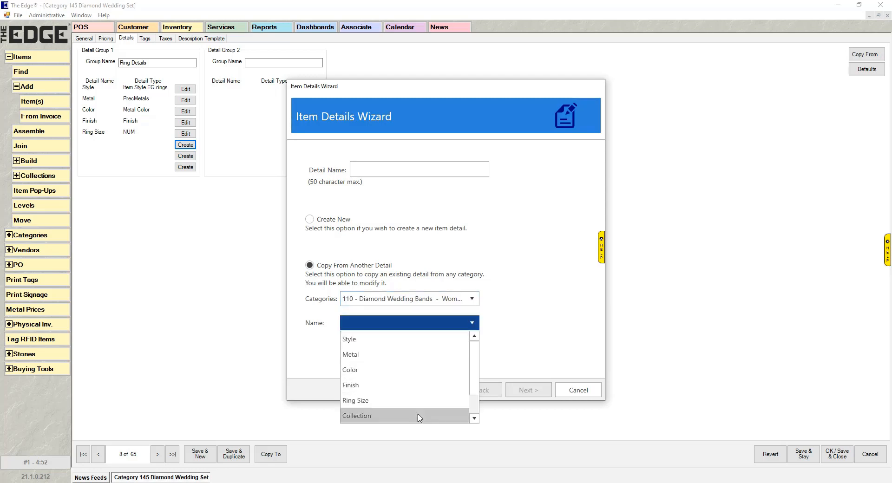
scroll(411, 395, "down", 1)
left_click(402, 416)
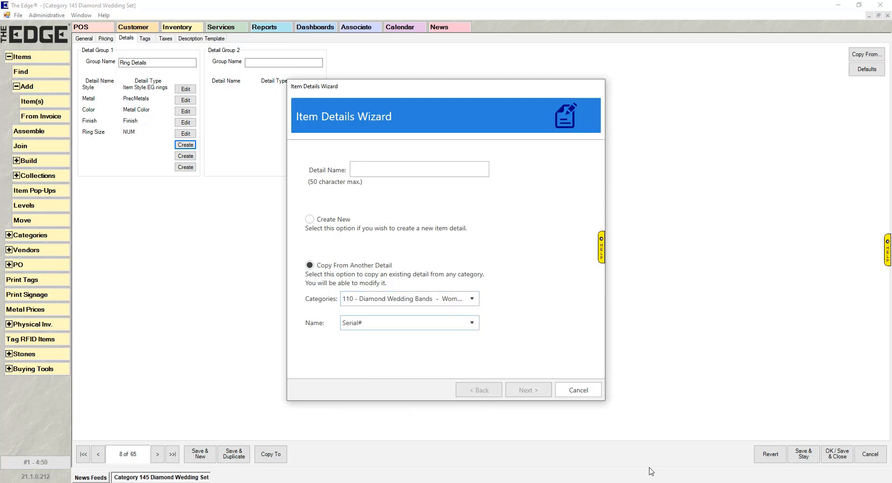
Step: Name it Serial#, accept the storage overwrite warning, set Text type, and save
left_click(427, 171)
type("Serial#")
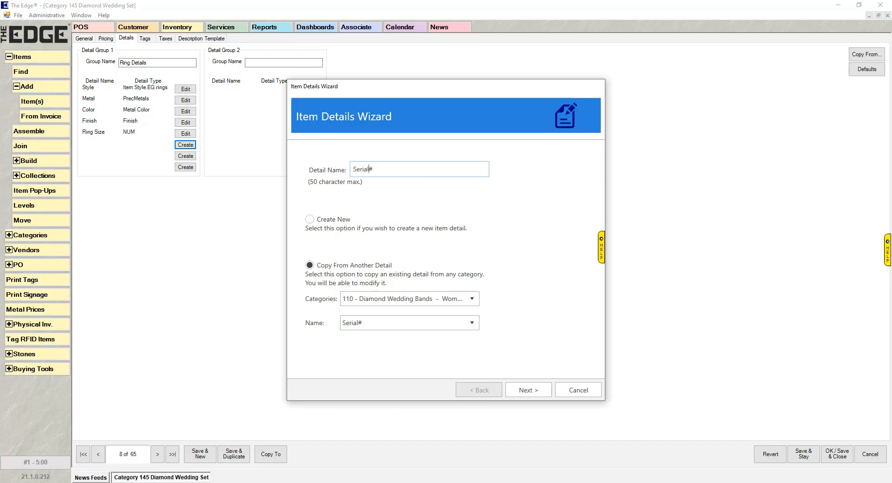
left_click(529, 391)
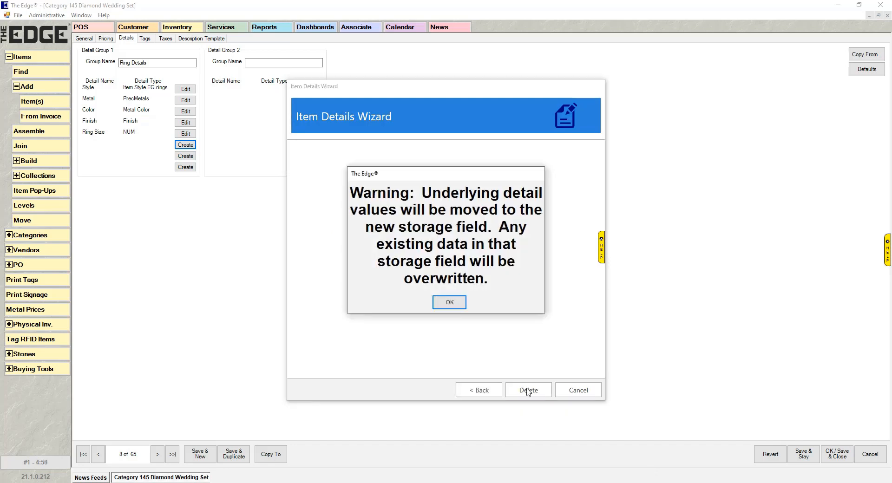
left_click(450, 303)
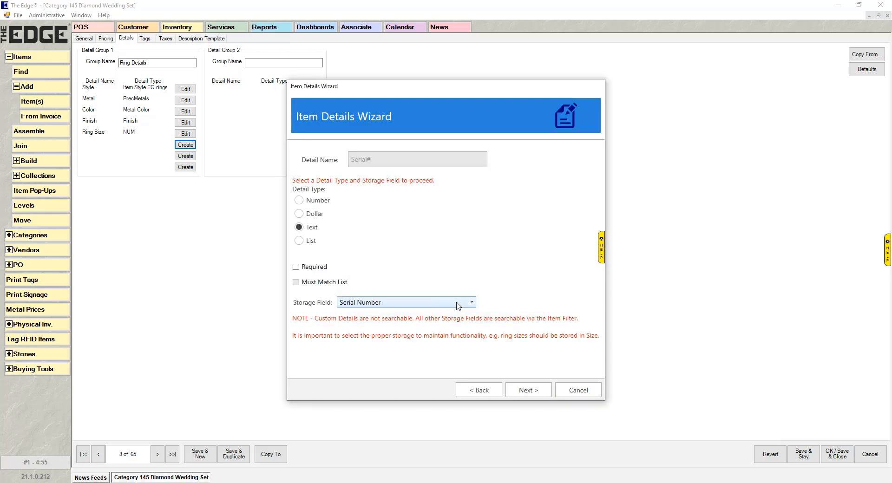
left_click(300, 229)
left_click(534, 389)
left_click(541, 391)
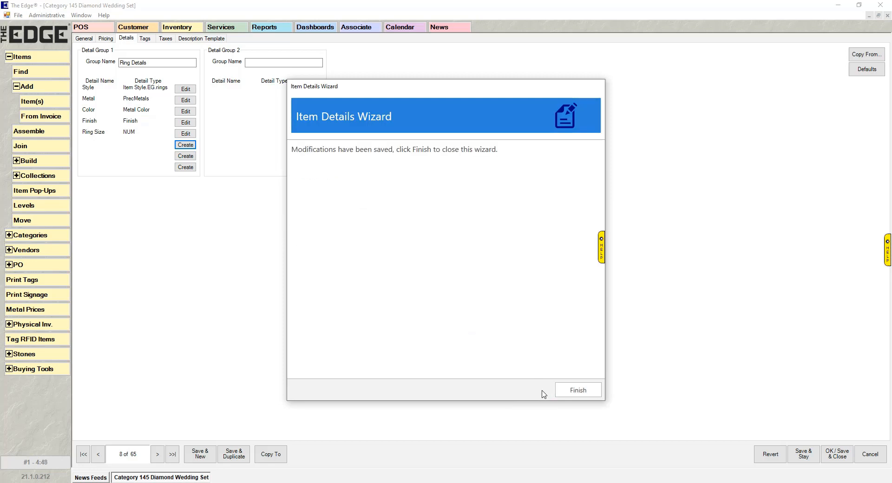
left_click(572, 392)
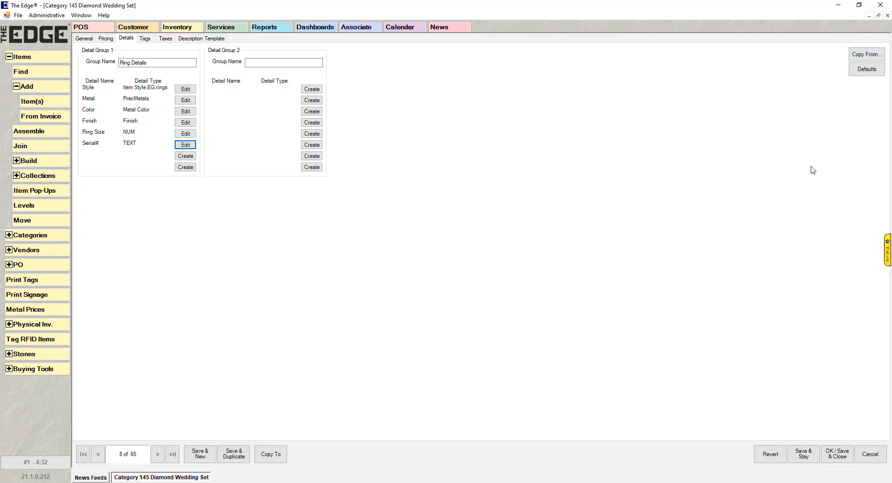
Step: Cancel copying from another category and return to the first record, Category 100
left_click(867, 55)
left_click(778, 89)
left_click(778, 89)
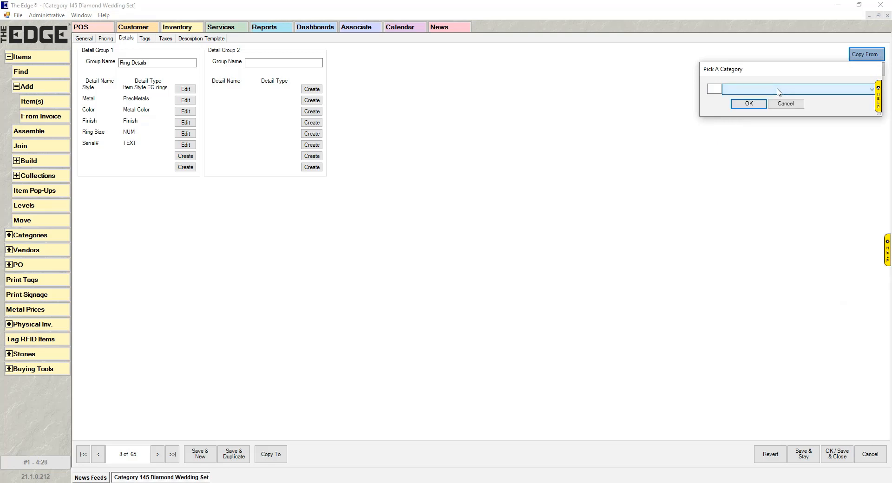
left_click(785, 103)
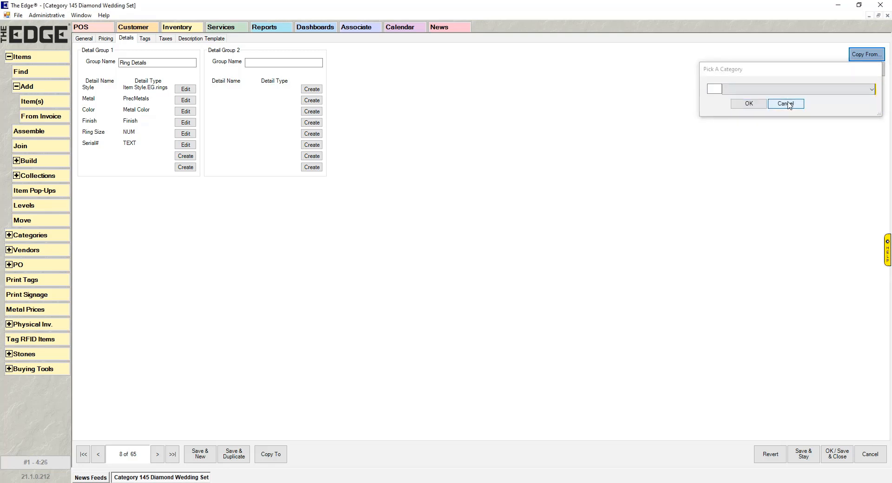
left_click(83, 454)
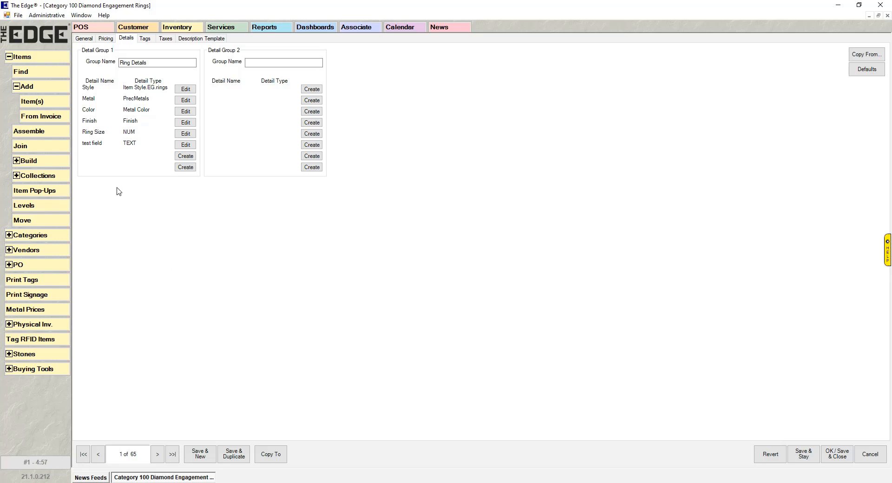
Step: Set categories 170, 180, 185 and 200 as Copy To targets
left_click(284, 462)
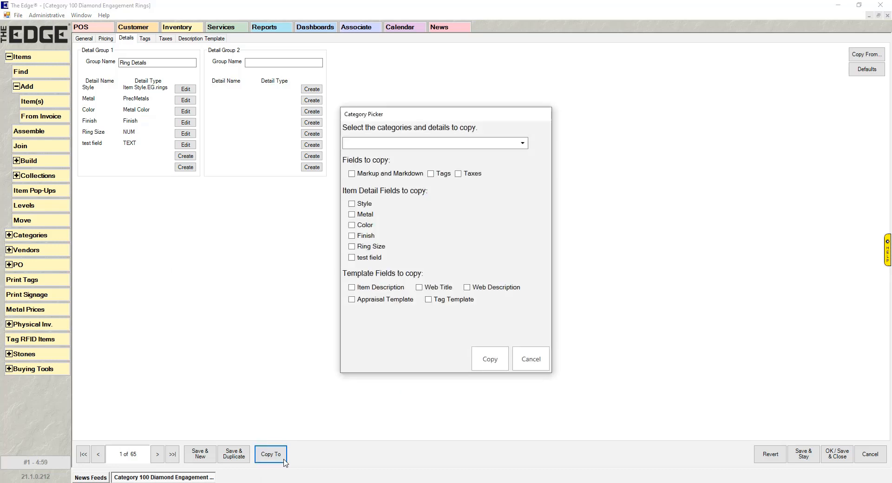
left_click(523, 144)
scroll(357, 261, "down", 3)
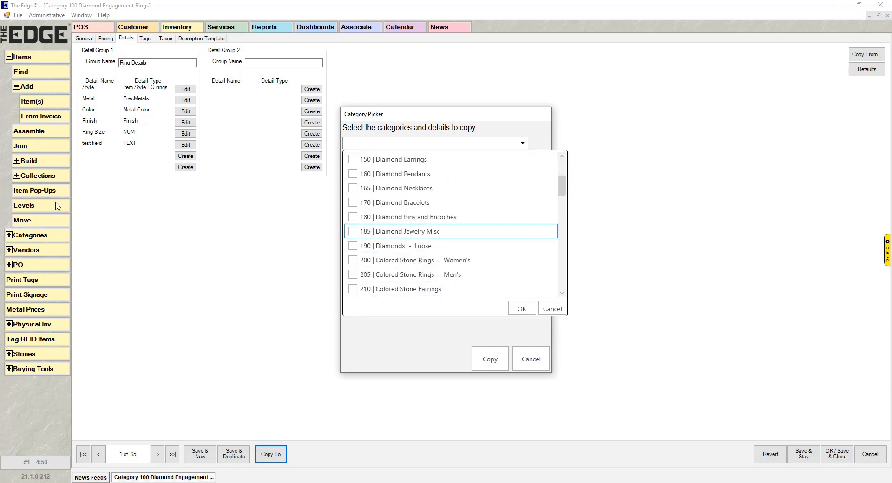
scroll(354, 191, "down", 1)
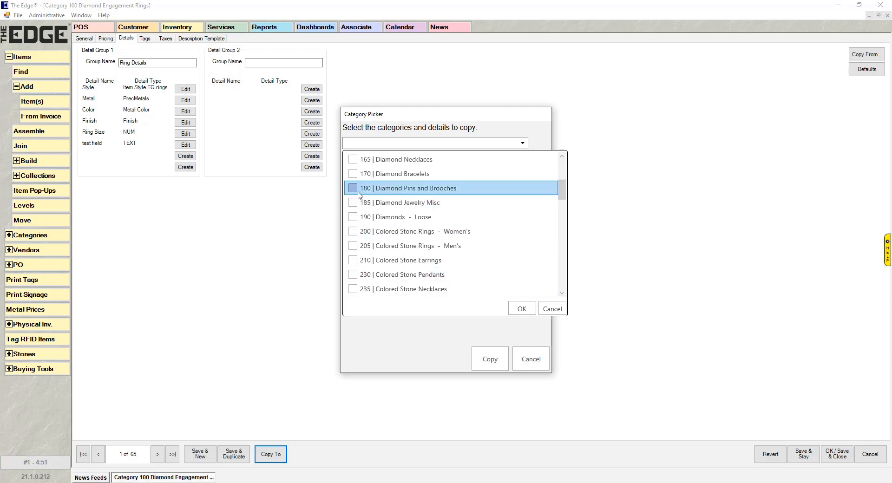
left_click(354, 174)
left_click(354, 188)
left_click(353, 203)
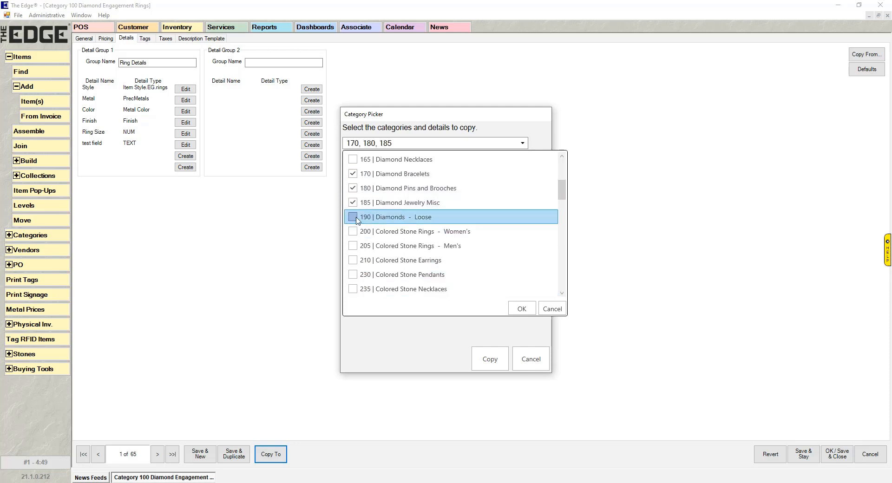
left_click(353, 231)
left_click(523, 309)
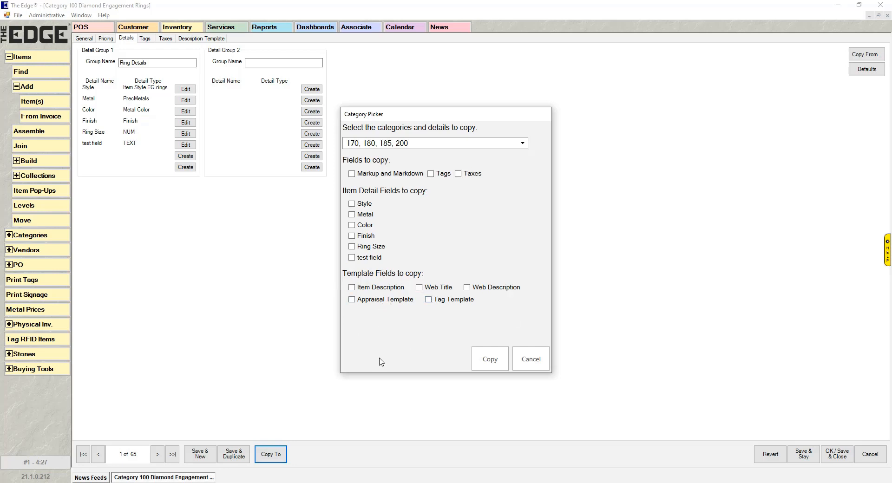
Step: Select the Style, Metal and Color details for copying
left_click(352, 204)
left_click(352, 214)
left_click(352, 225)
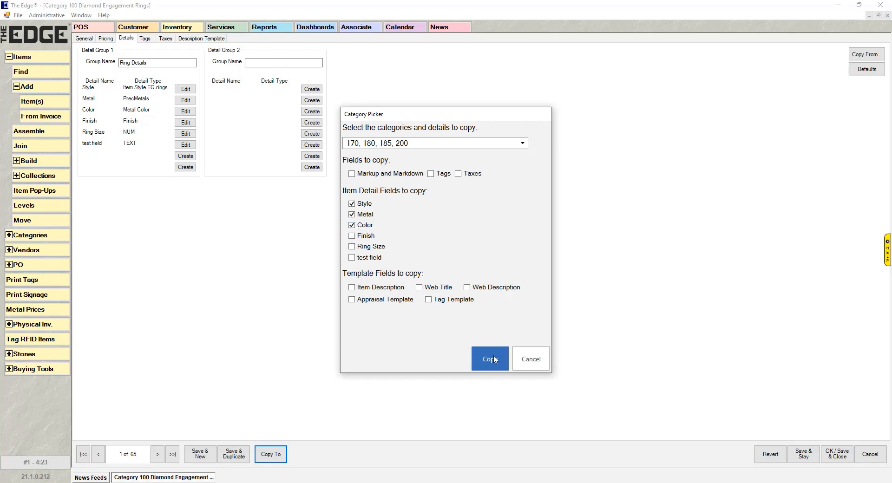